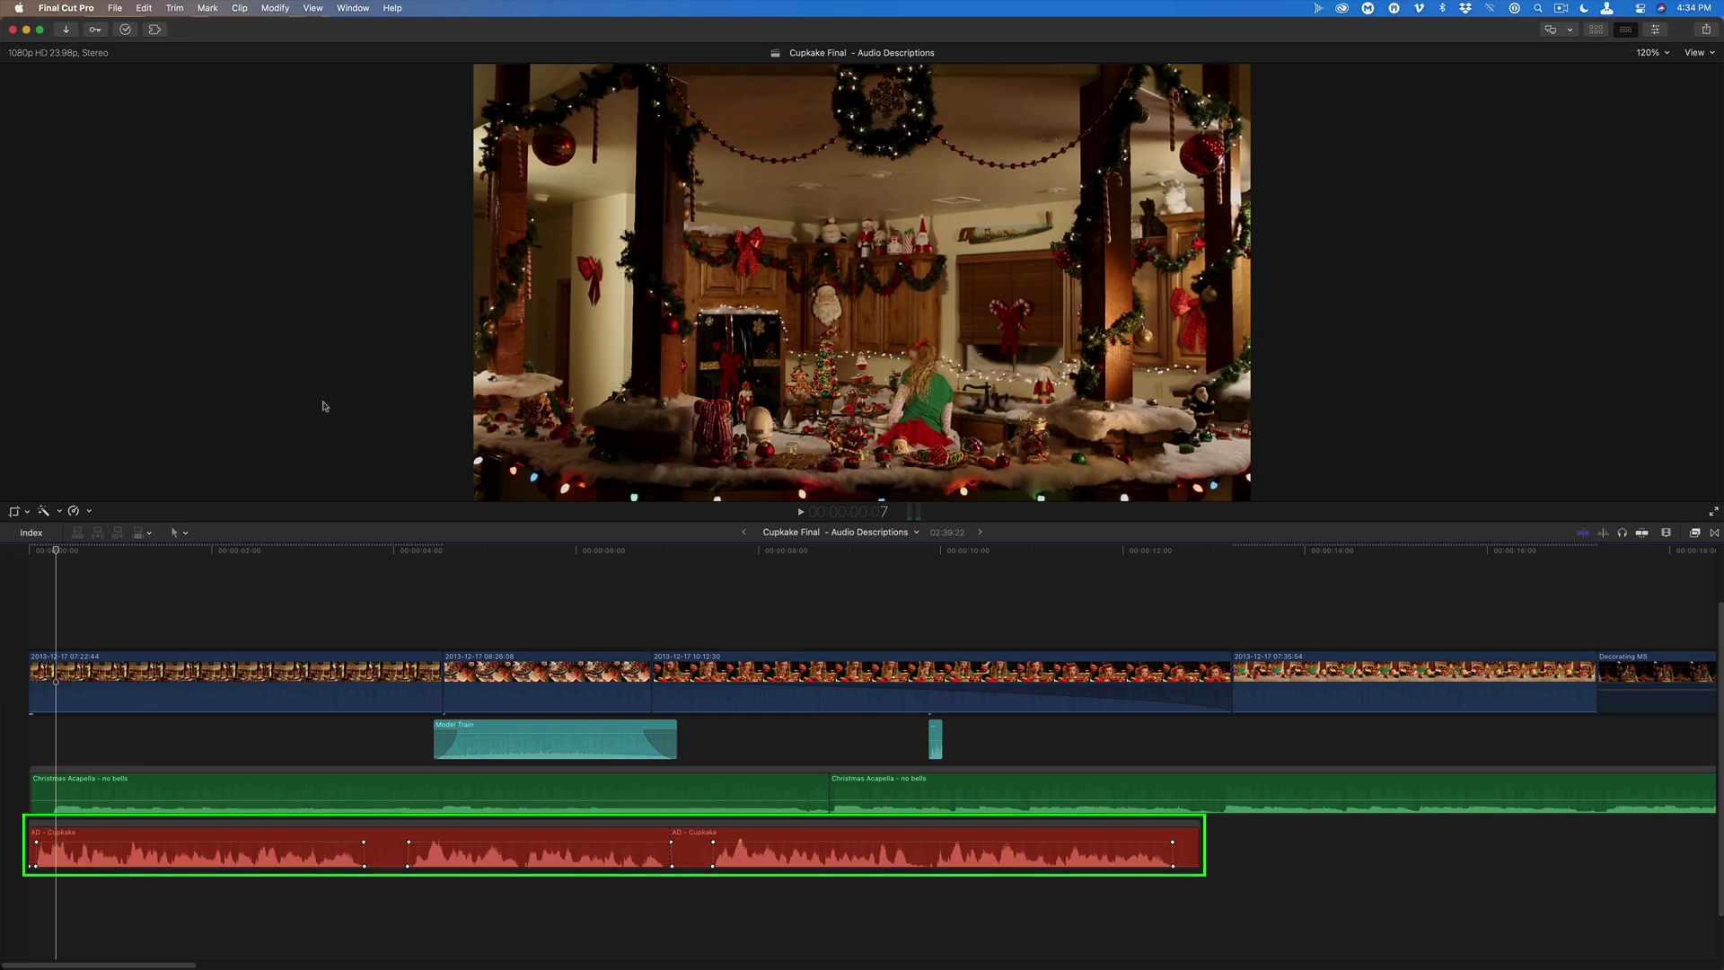
Step: Play the project from the start and stop at about 14:06 on the Santa figurine shot
{"action": "key", "text": "Home"}
{"action": "key", "text": "space"}
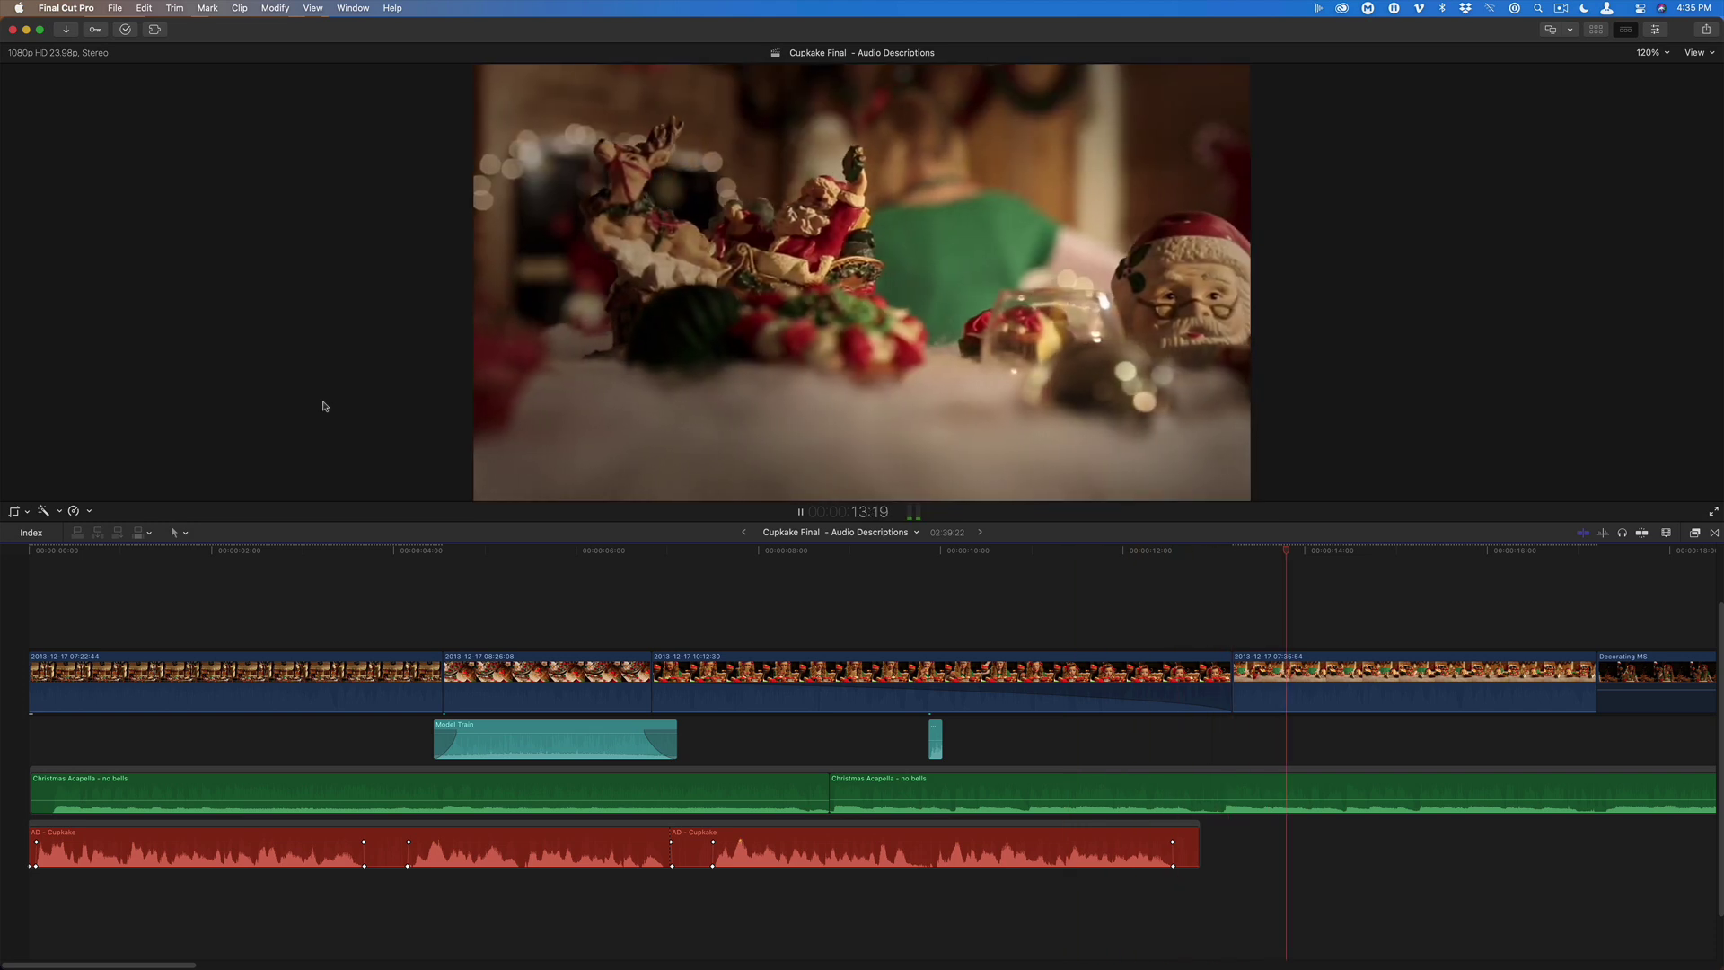
{"action": "key", "text": "space"}
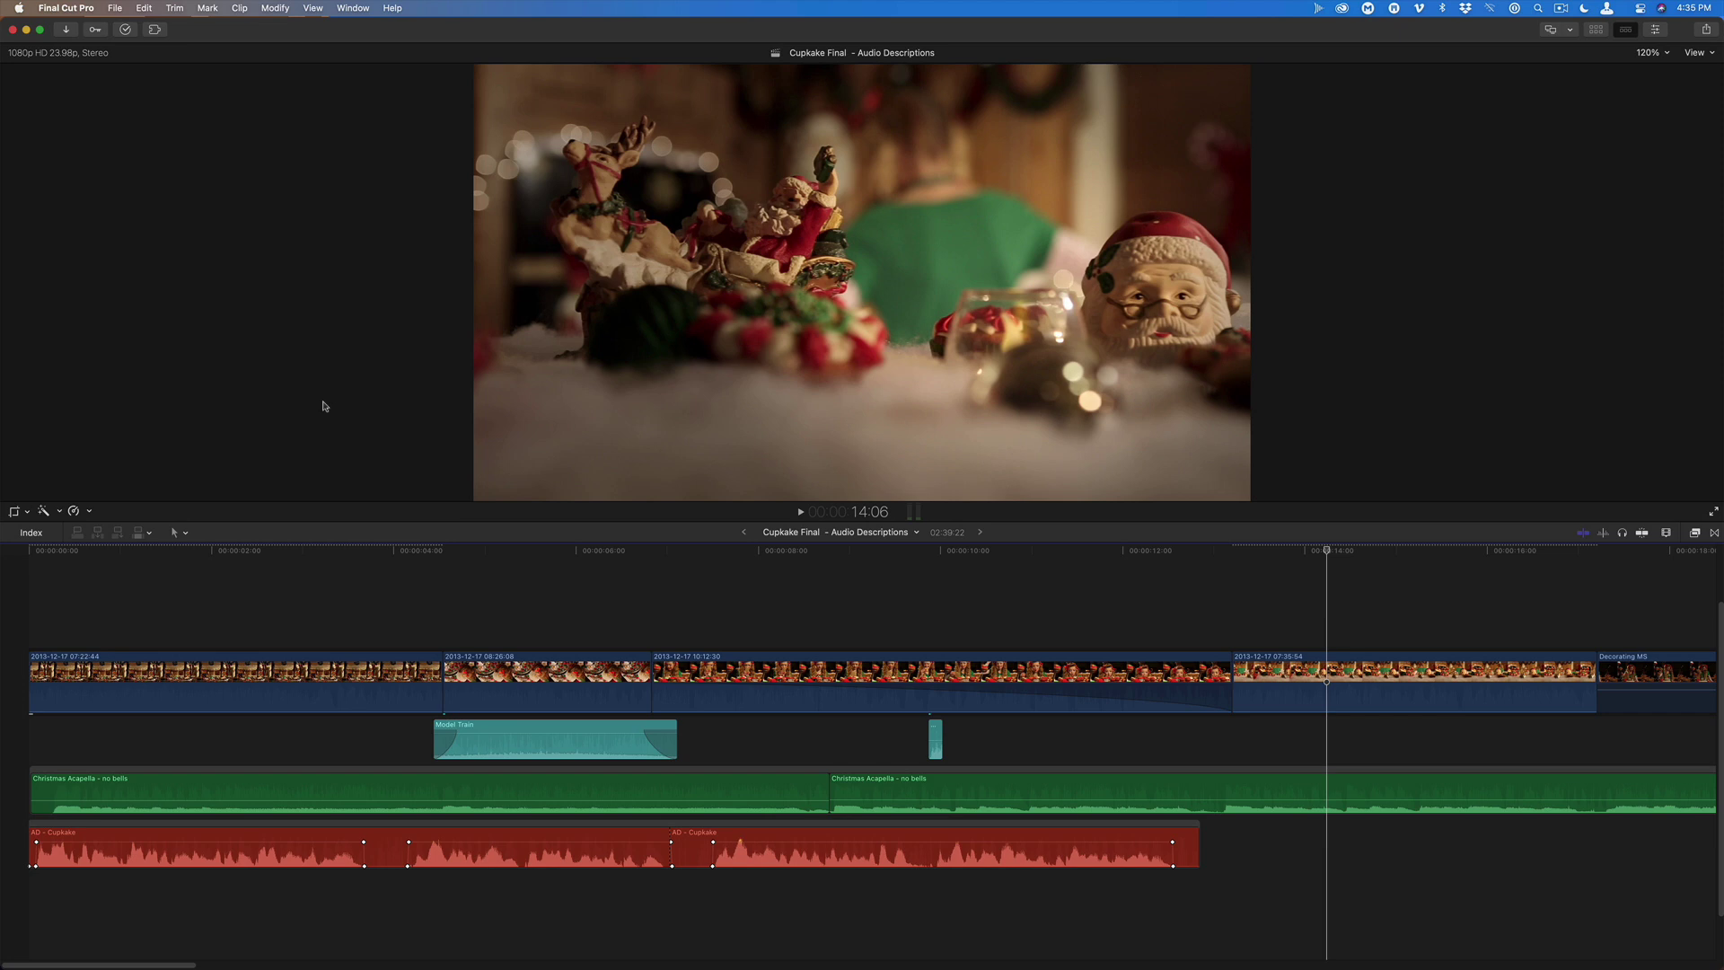
Step: Select the timeline range from the start through the clip under the playhead
{"action": "key", "text": "c"}
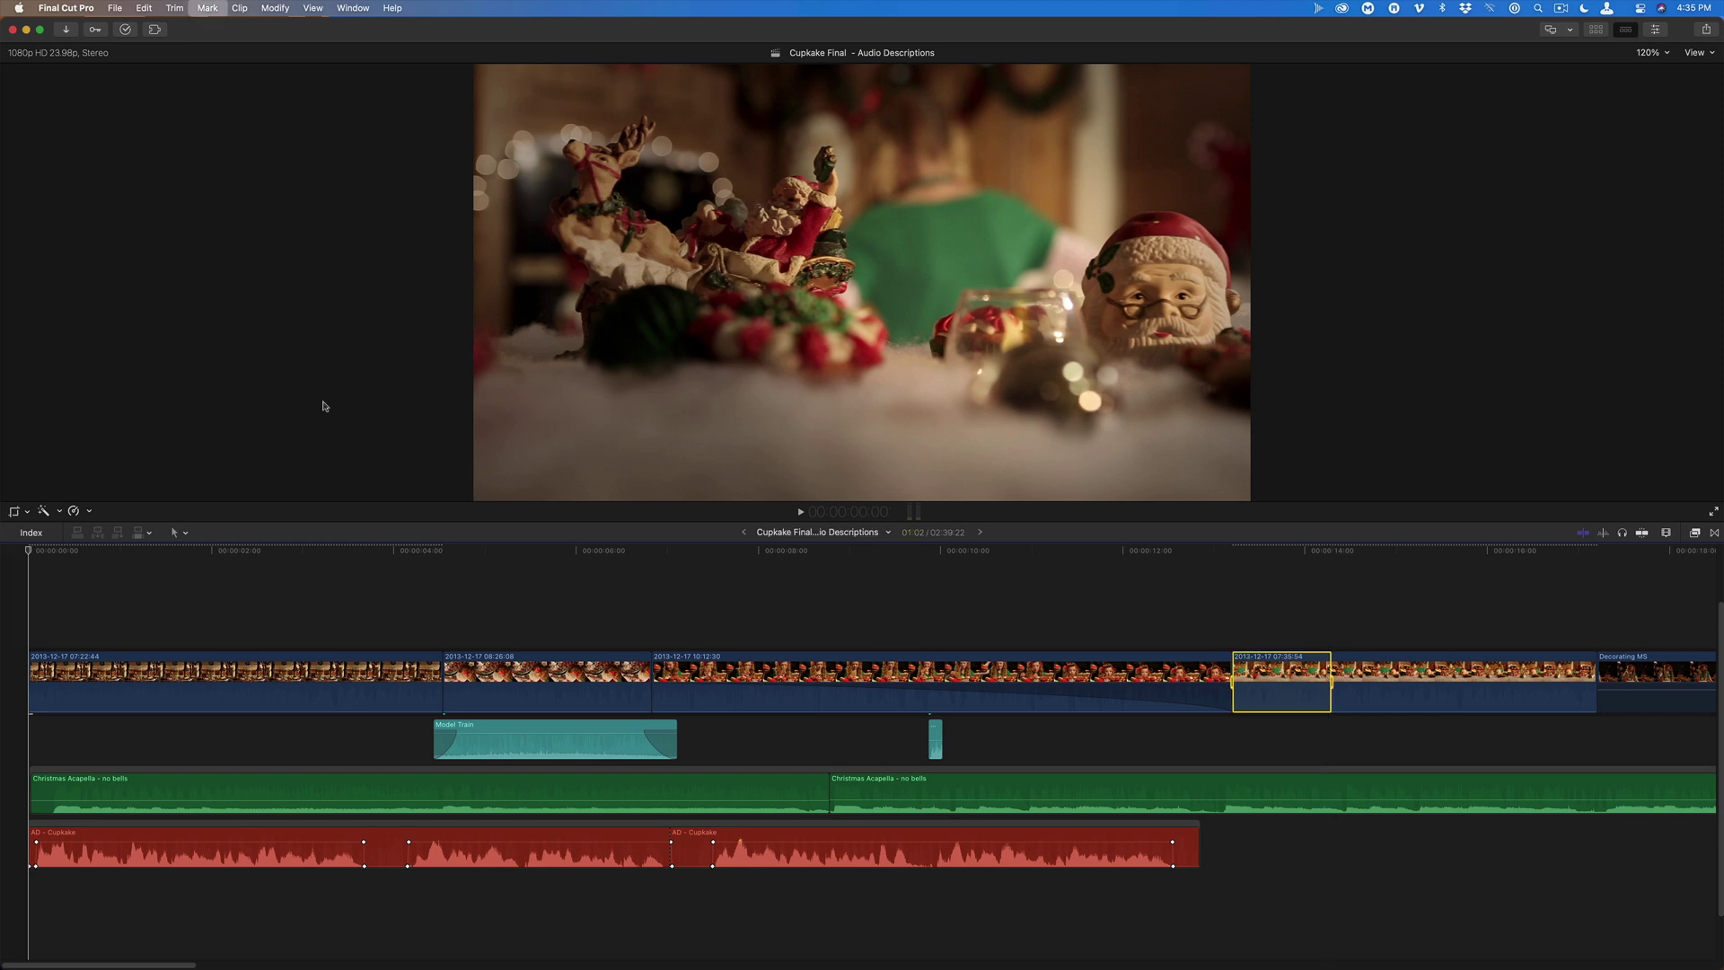
{"action": "key", "text": "Home"}
{"action": "key", "text": "shift+Home"}
Step: Export the selection as an audio-only AIFF titled 'Cupkake AD' to the Desktop
{"action": "key", "text": "super+e"}
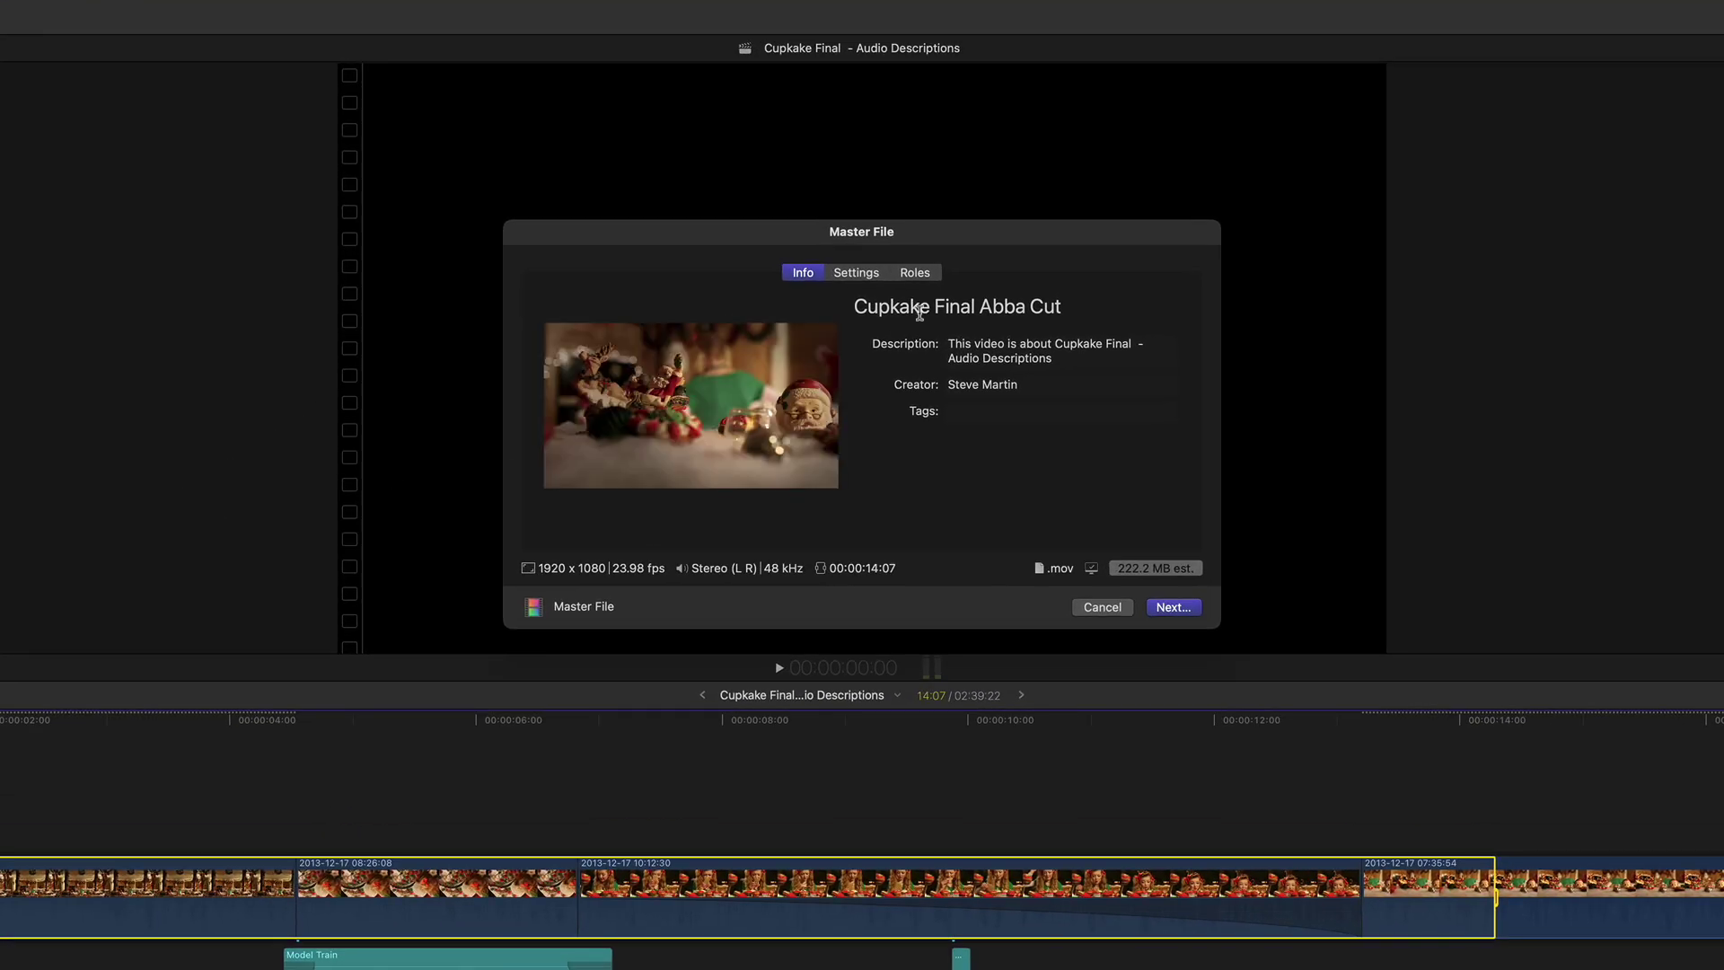
{"action": "left_click_drag", "start_coordinate": [936, 306], "coordinate": [1086, 307]}
{"action": "type", "text": "AD"}
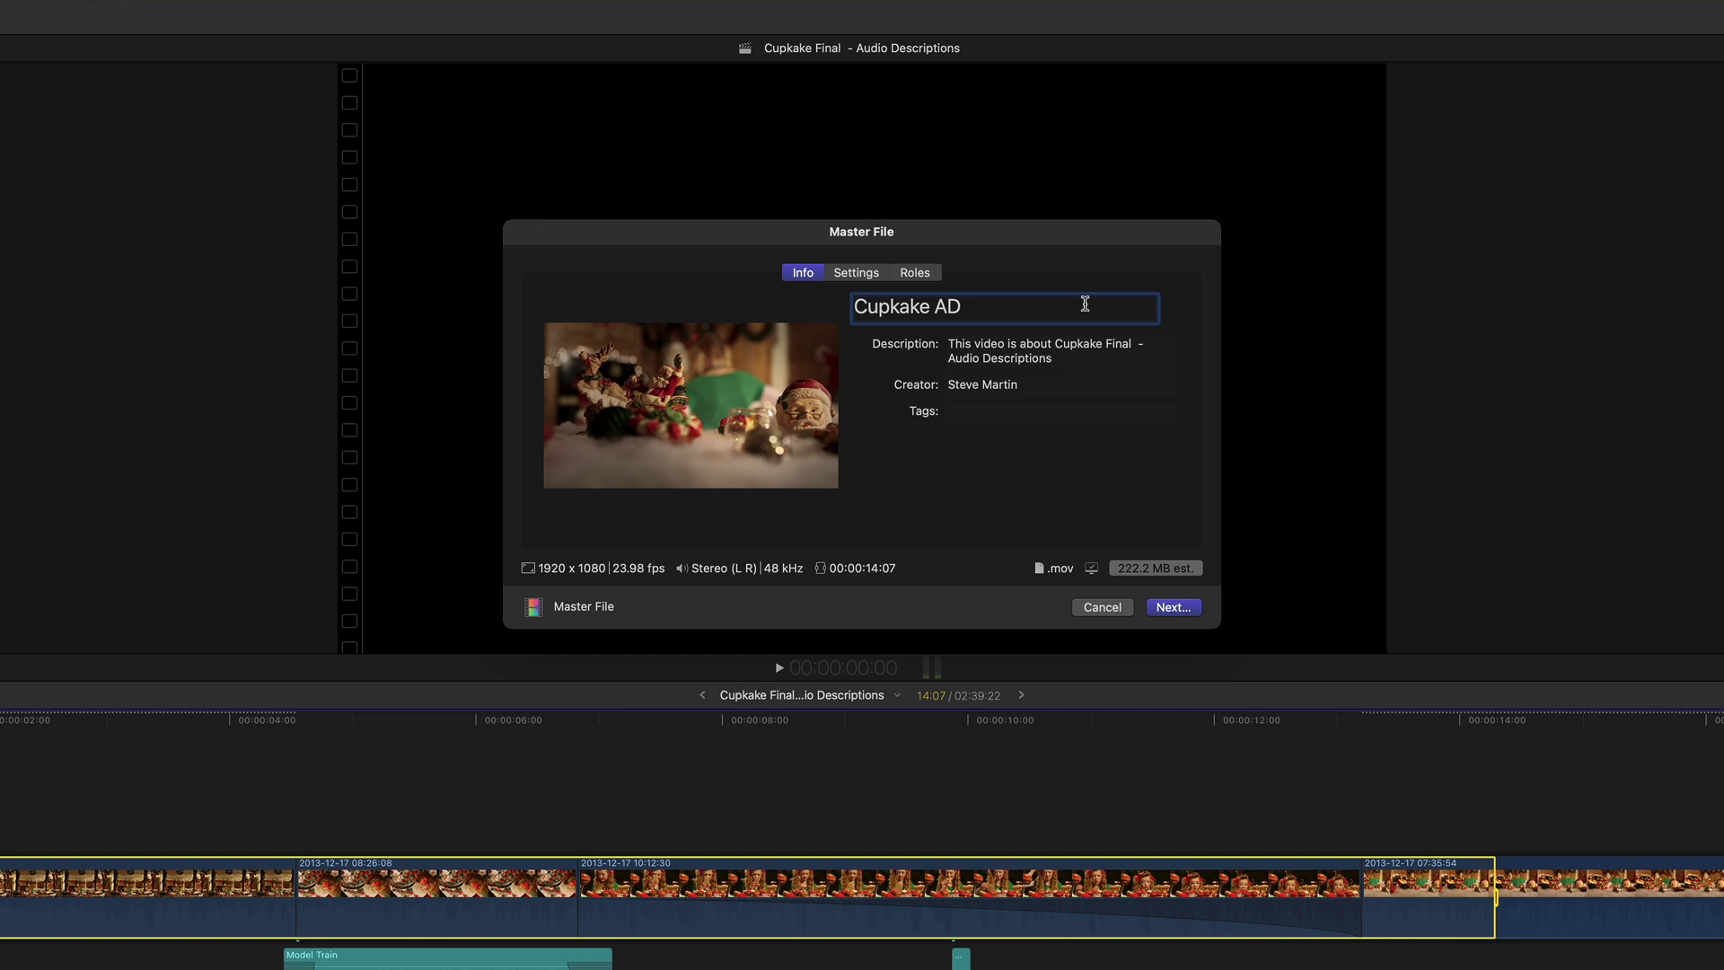
{"action": "left_click", "coordinate": [880, 274]}
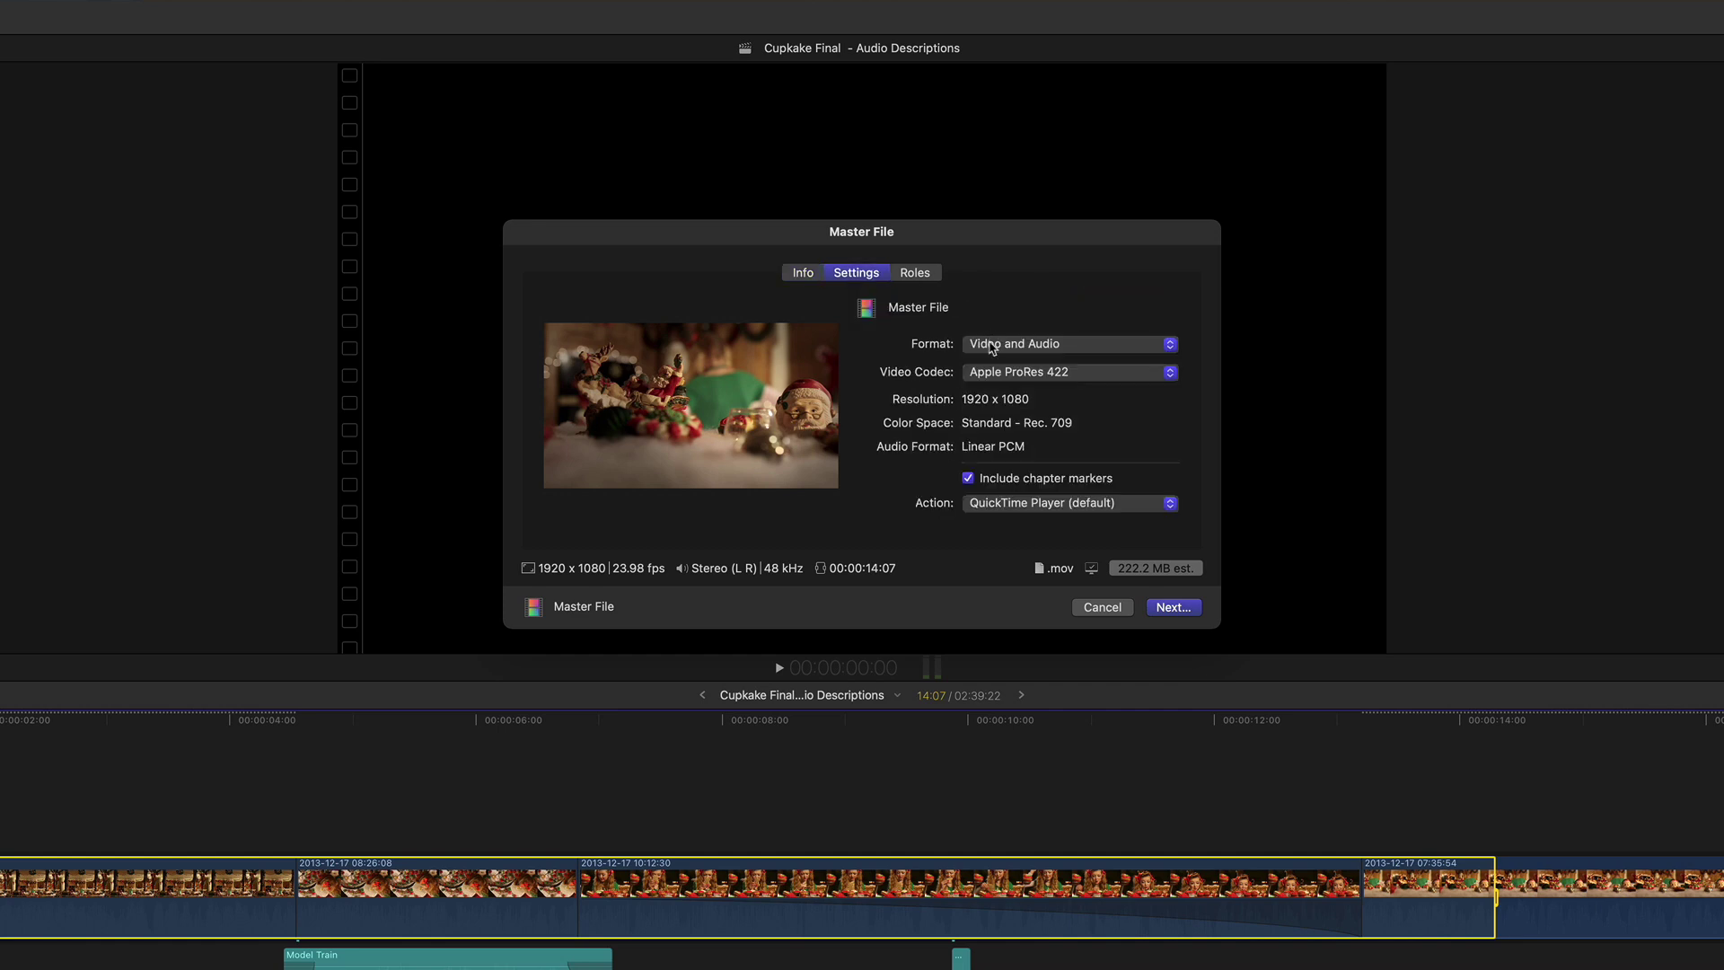
{"action": "left_click", "coordinate": [989, 344]}
{"action": "left_click", "coordinate": [997, 386]}
{"action": "left_click", "coordinate": [1159, 609]}
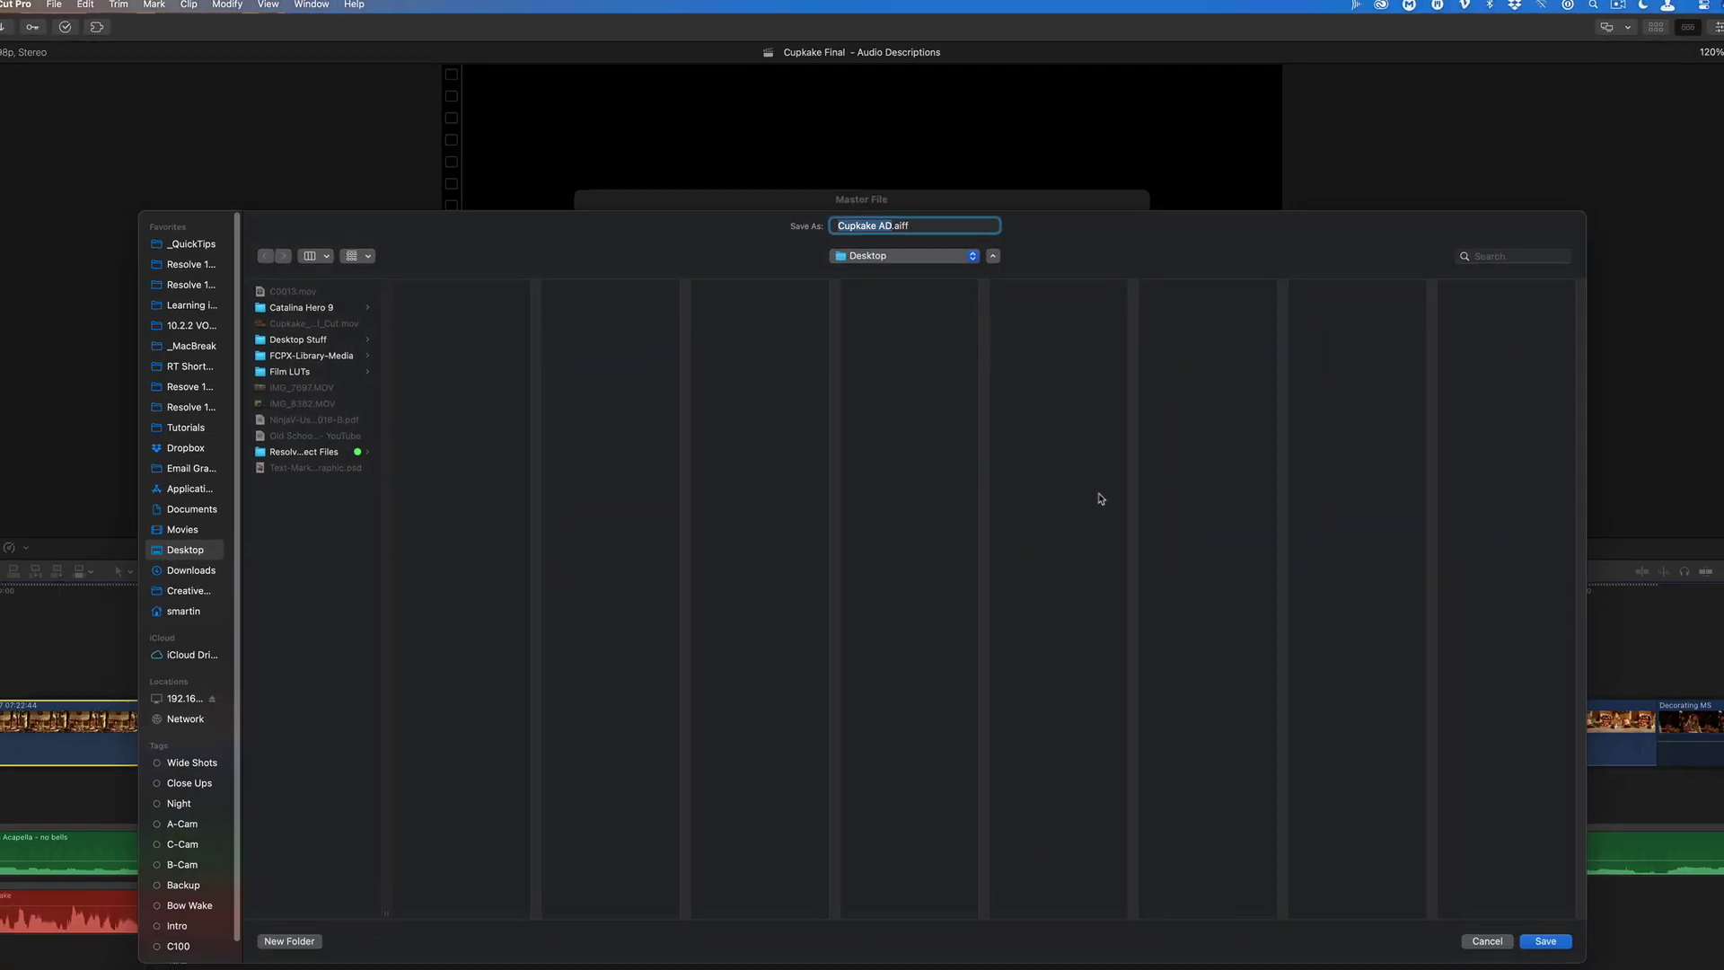
{"action": "key", "text": "Return"}
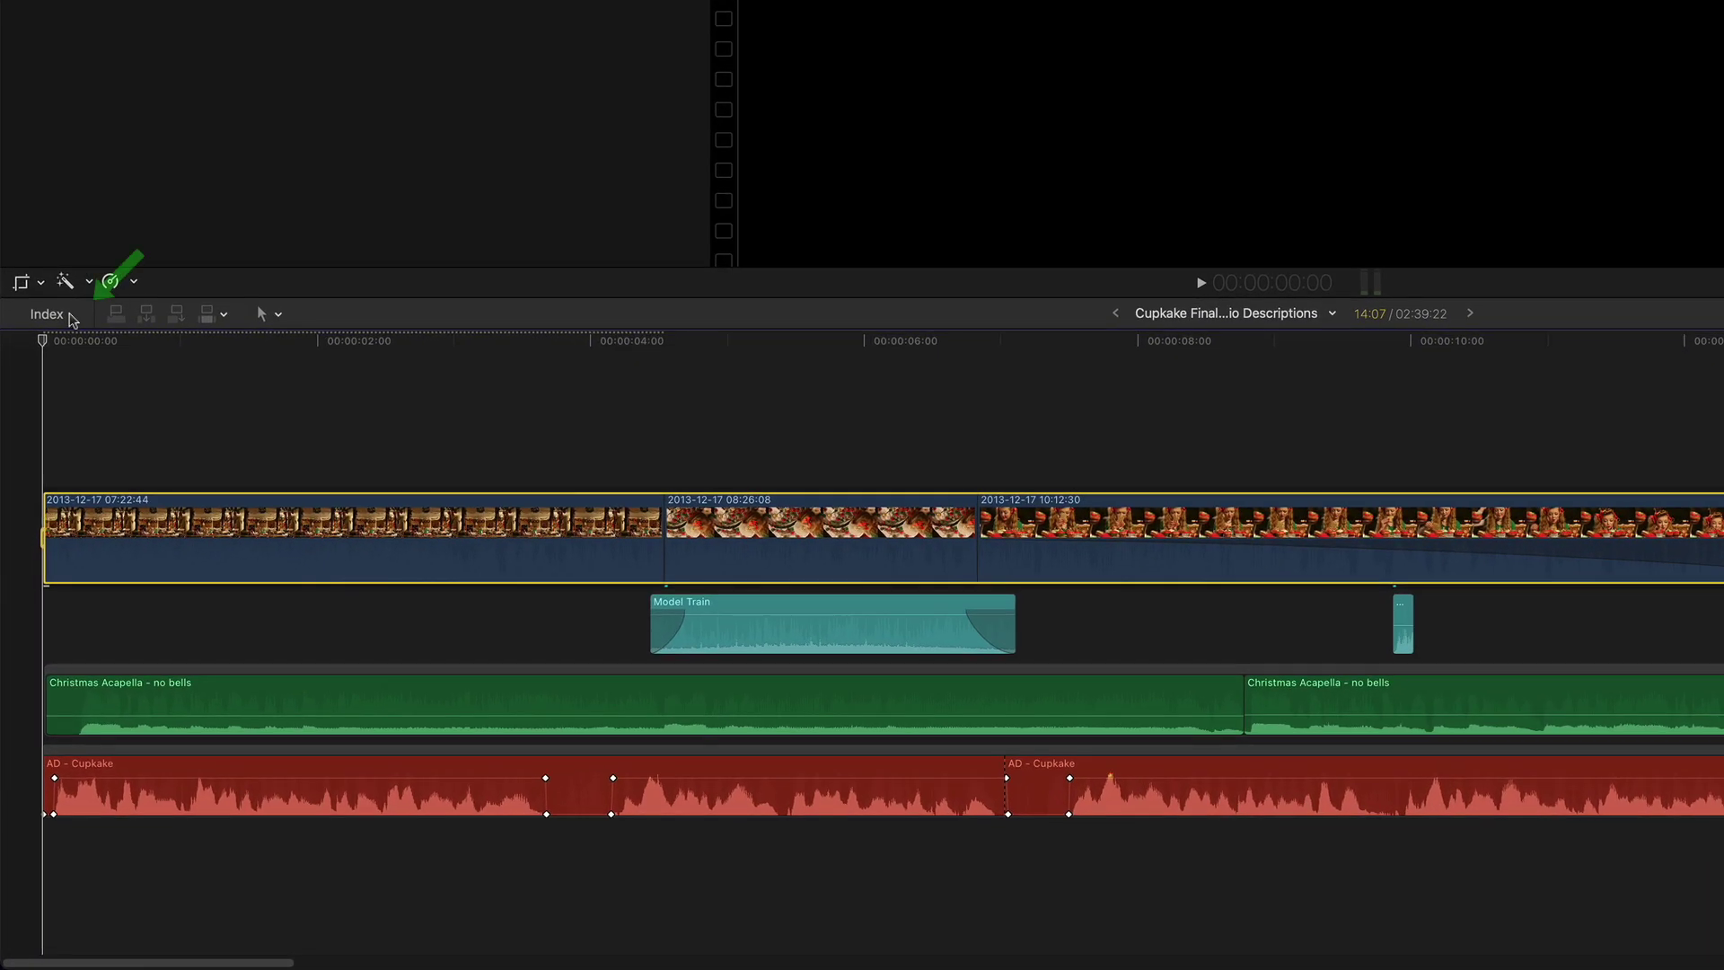
Step: Turn off the Audio Description role and retitle the export 'Cupkake Final Cut' by removing Abba
{"action": "left_click", "coordinate": [47, 533]}
{"action": "left_click", "coordinate": [34, 616]}
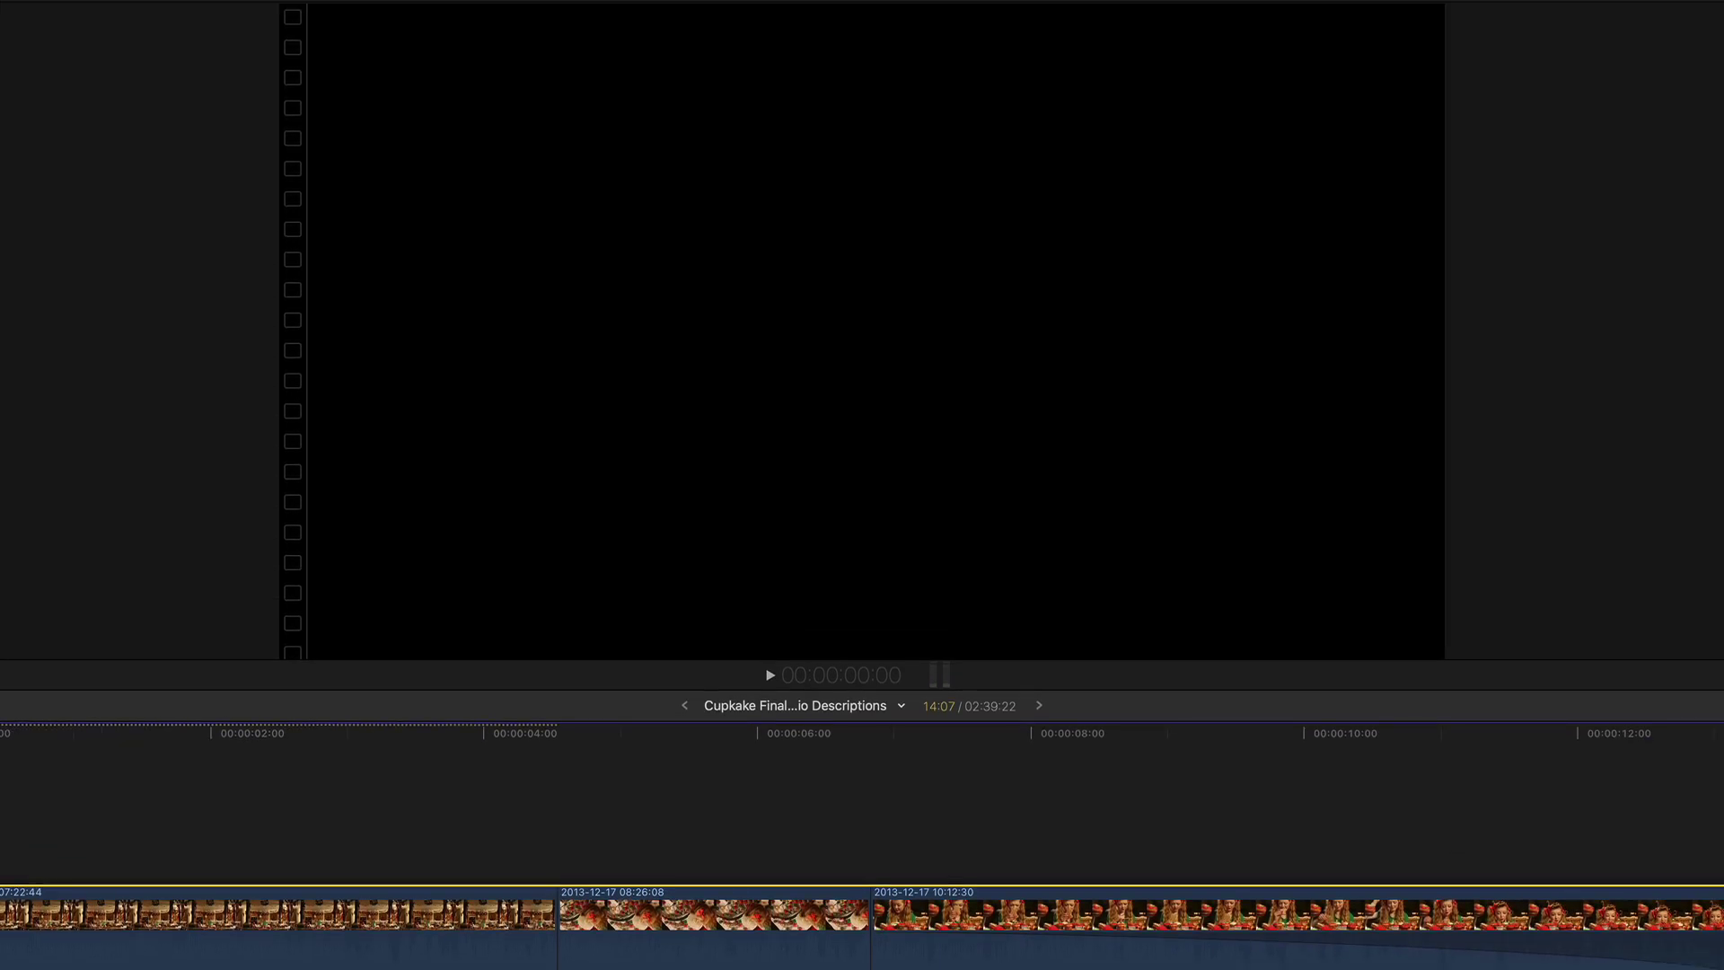
{"action": "key", "text": "super+e"}
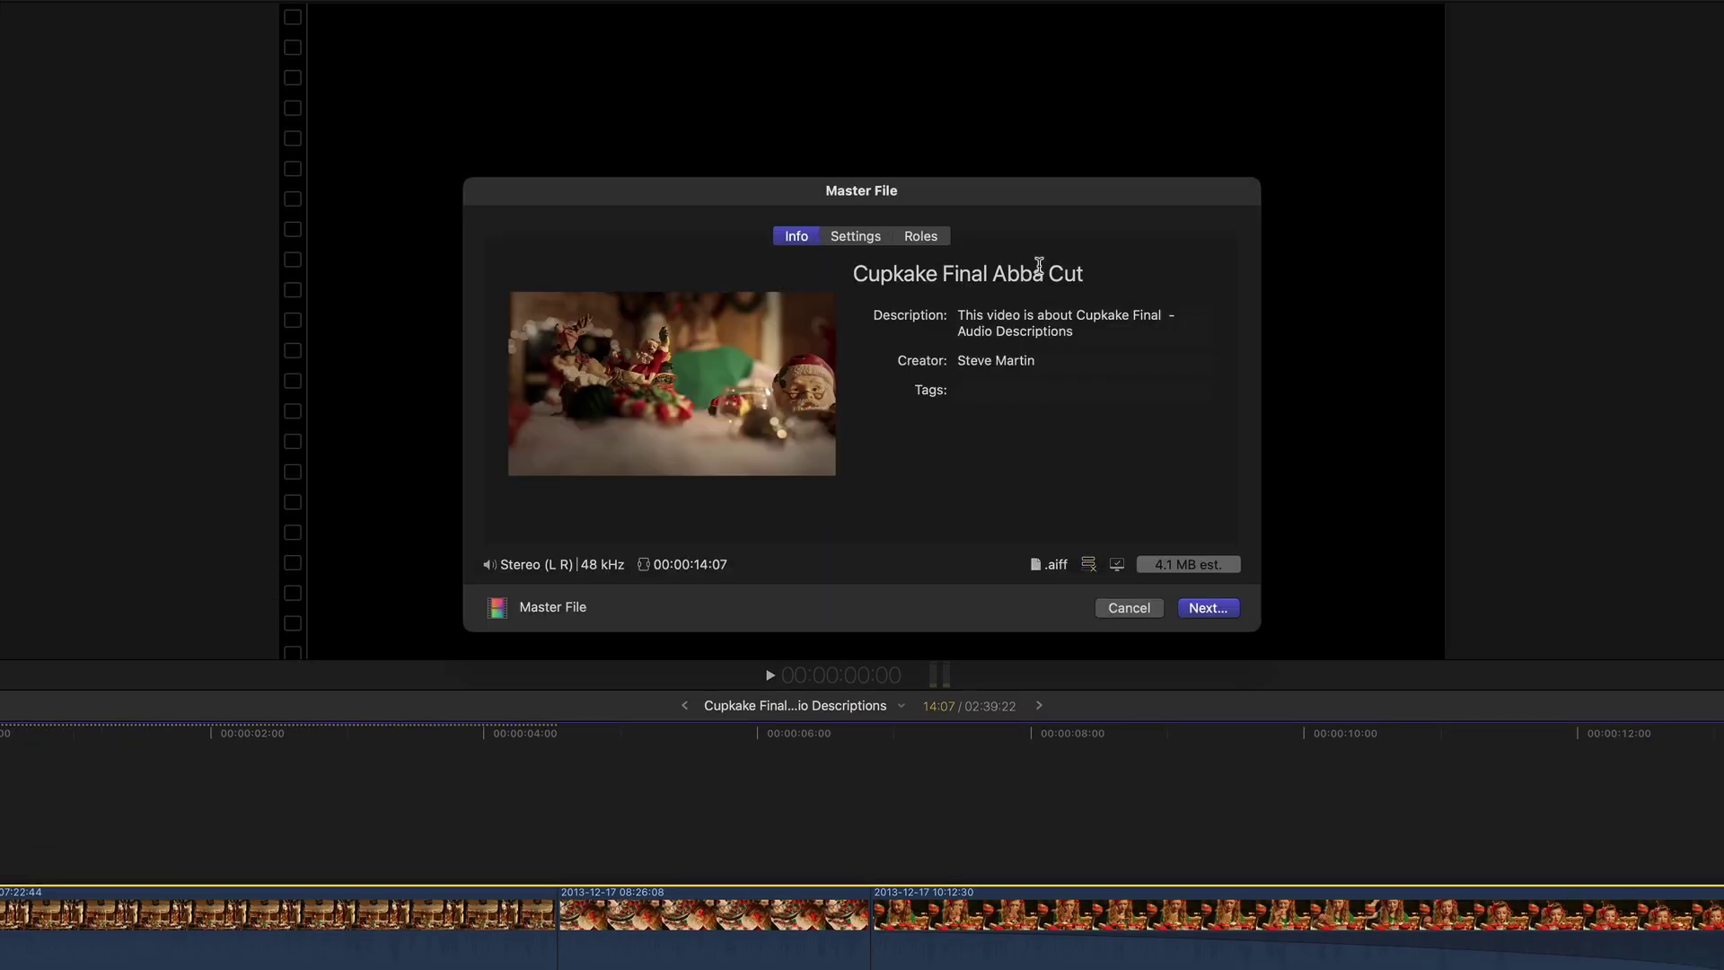
{"action": "double_click", "coordinate": [1040, 273]}
{"action": "key", "text": "BackSpace"}
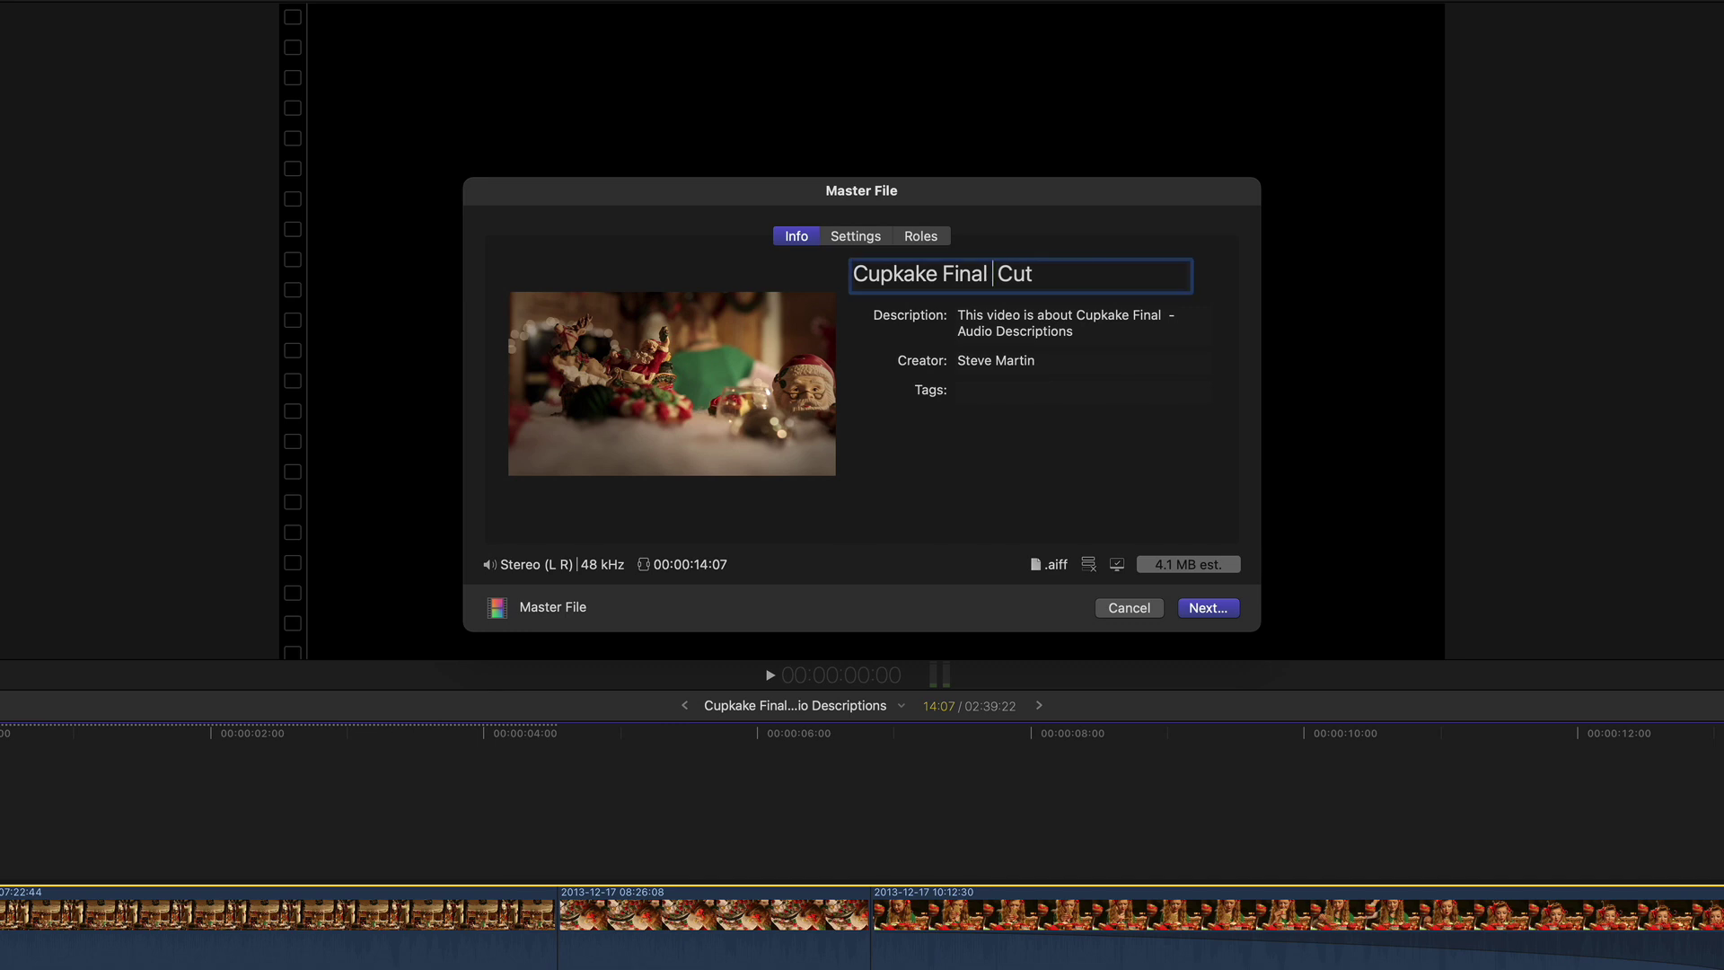
Step: Export as Video and Audio with Apple ProRes 422, saving Cupkake Final Cut.mov to the Desktop
{"action": "left_click", "coordinate": [862, 235]}
{"action": "left_click", "coordinate": [1039, 314]}
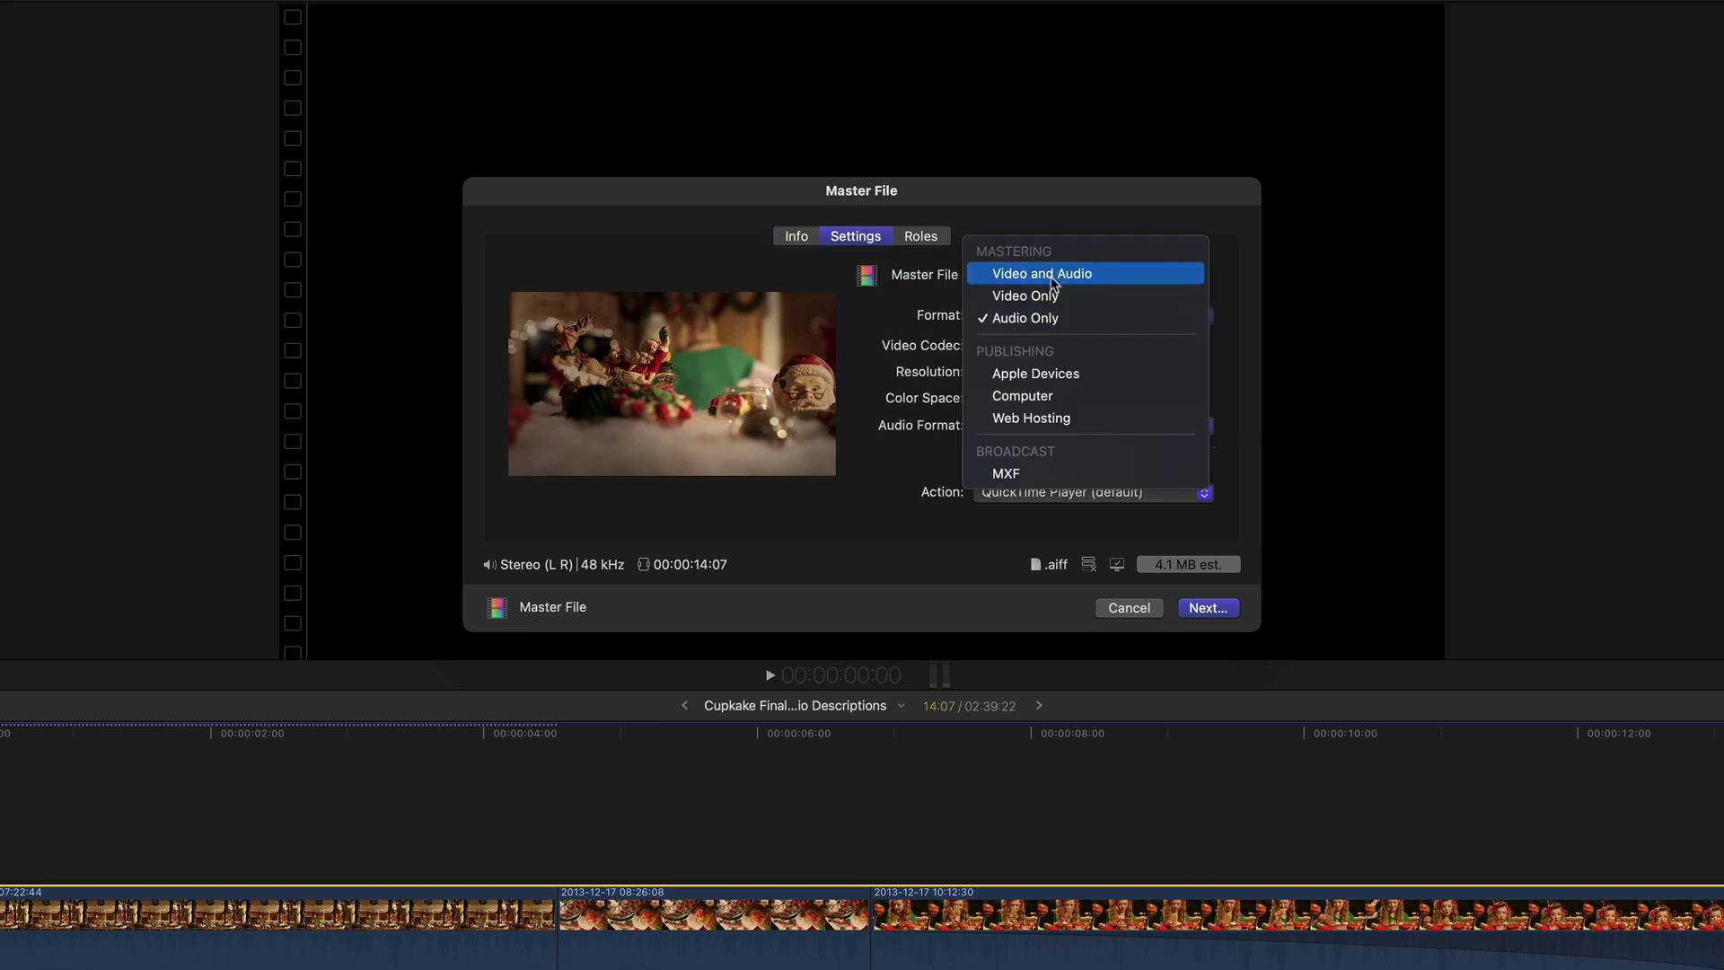
{"action": "left_click", "coordinate": [1056, 274]}
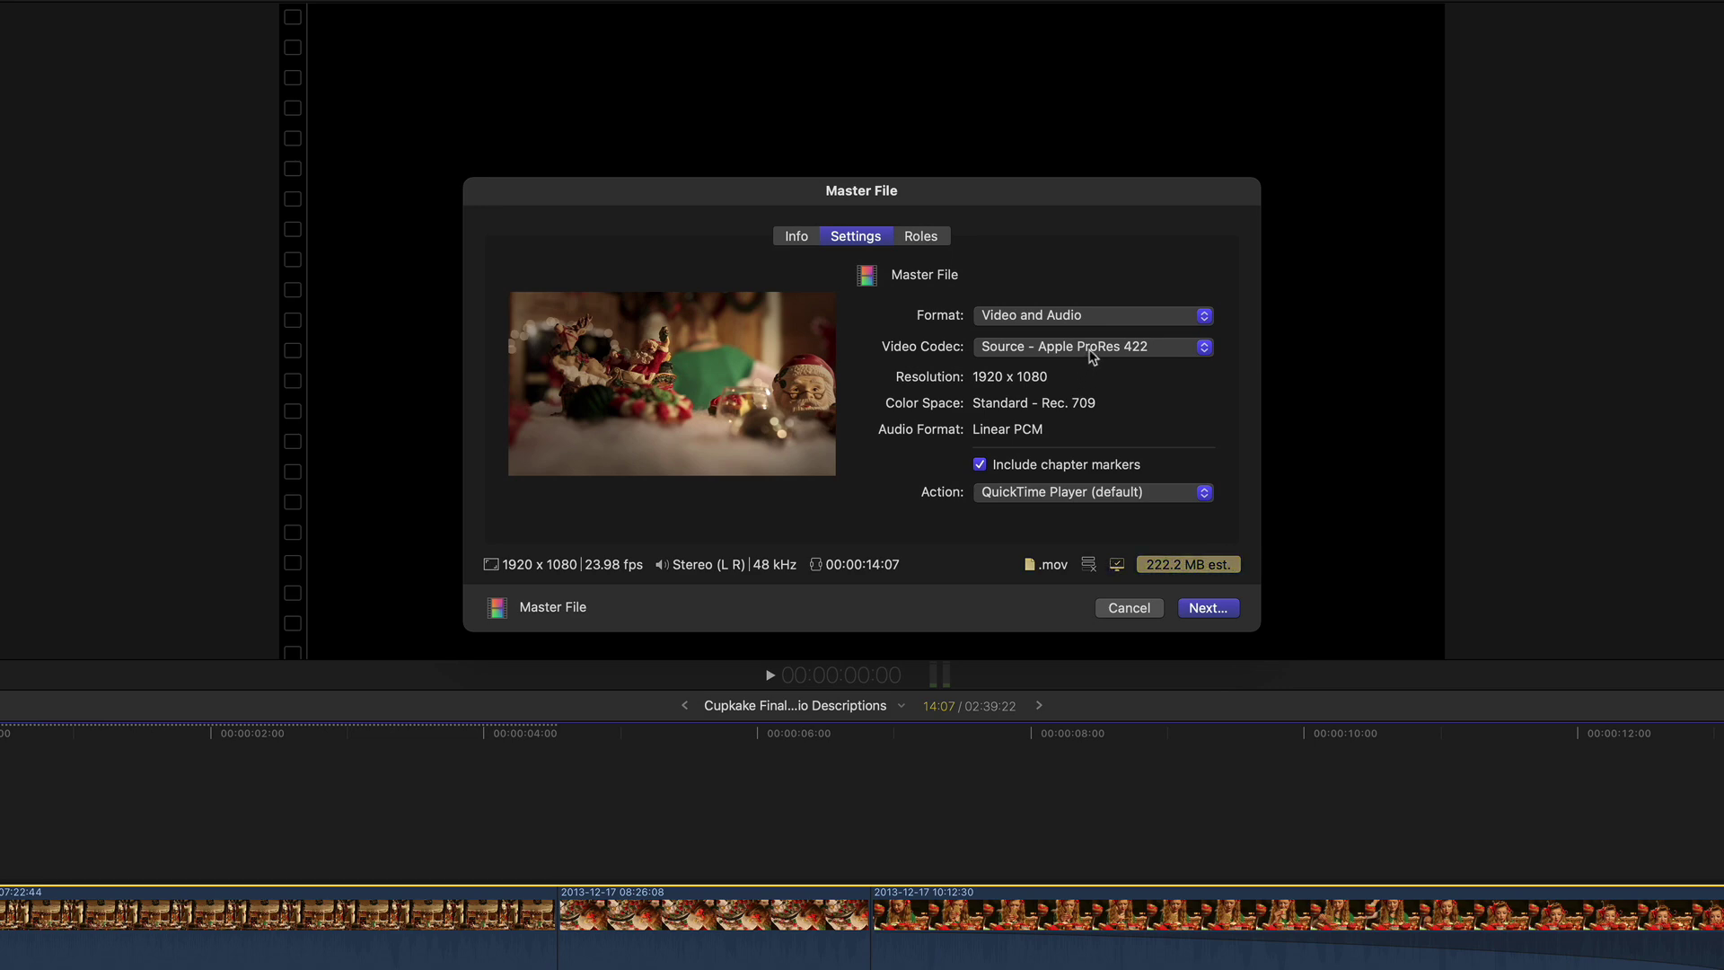
{"action": "left_click", "coordinate": [1087, 353]}
{"action": "left_click", "coordinate": [1097, 447]}
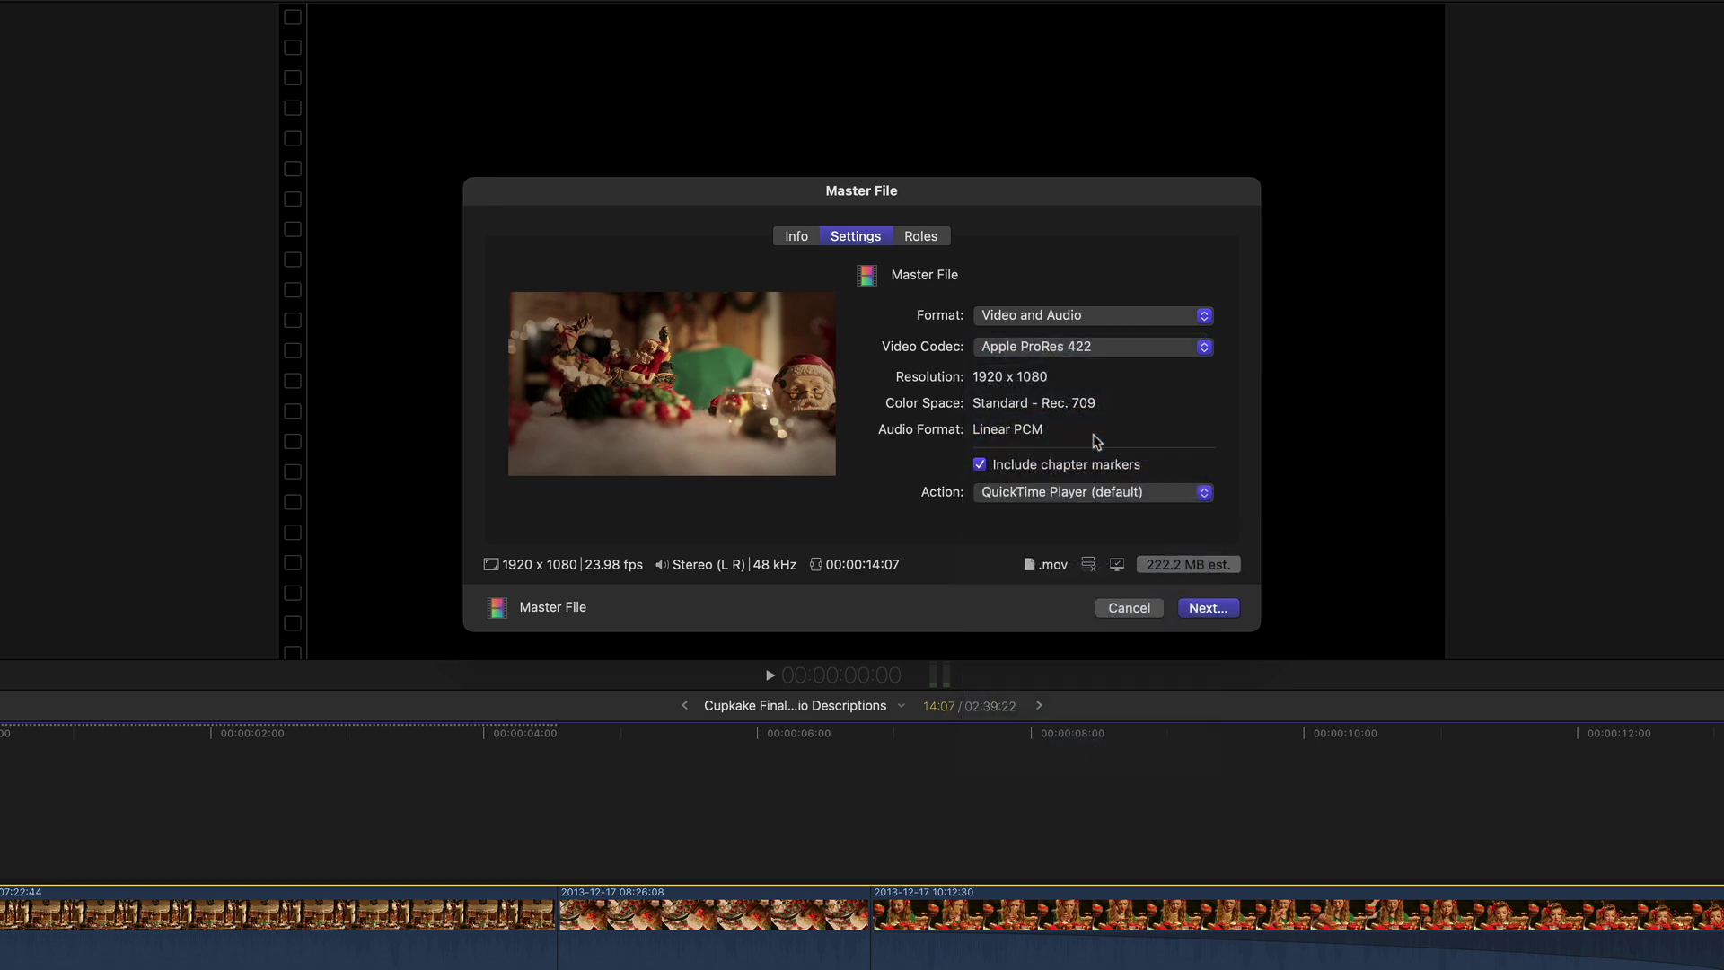
{"action": "left_click", "coordinate": [1192, 612]}
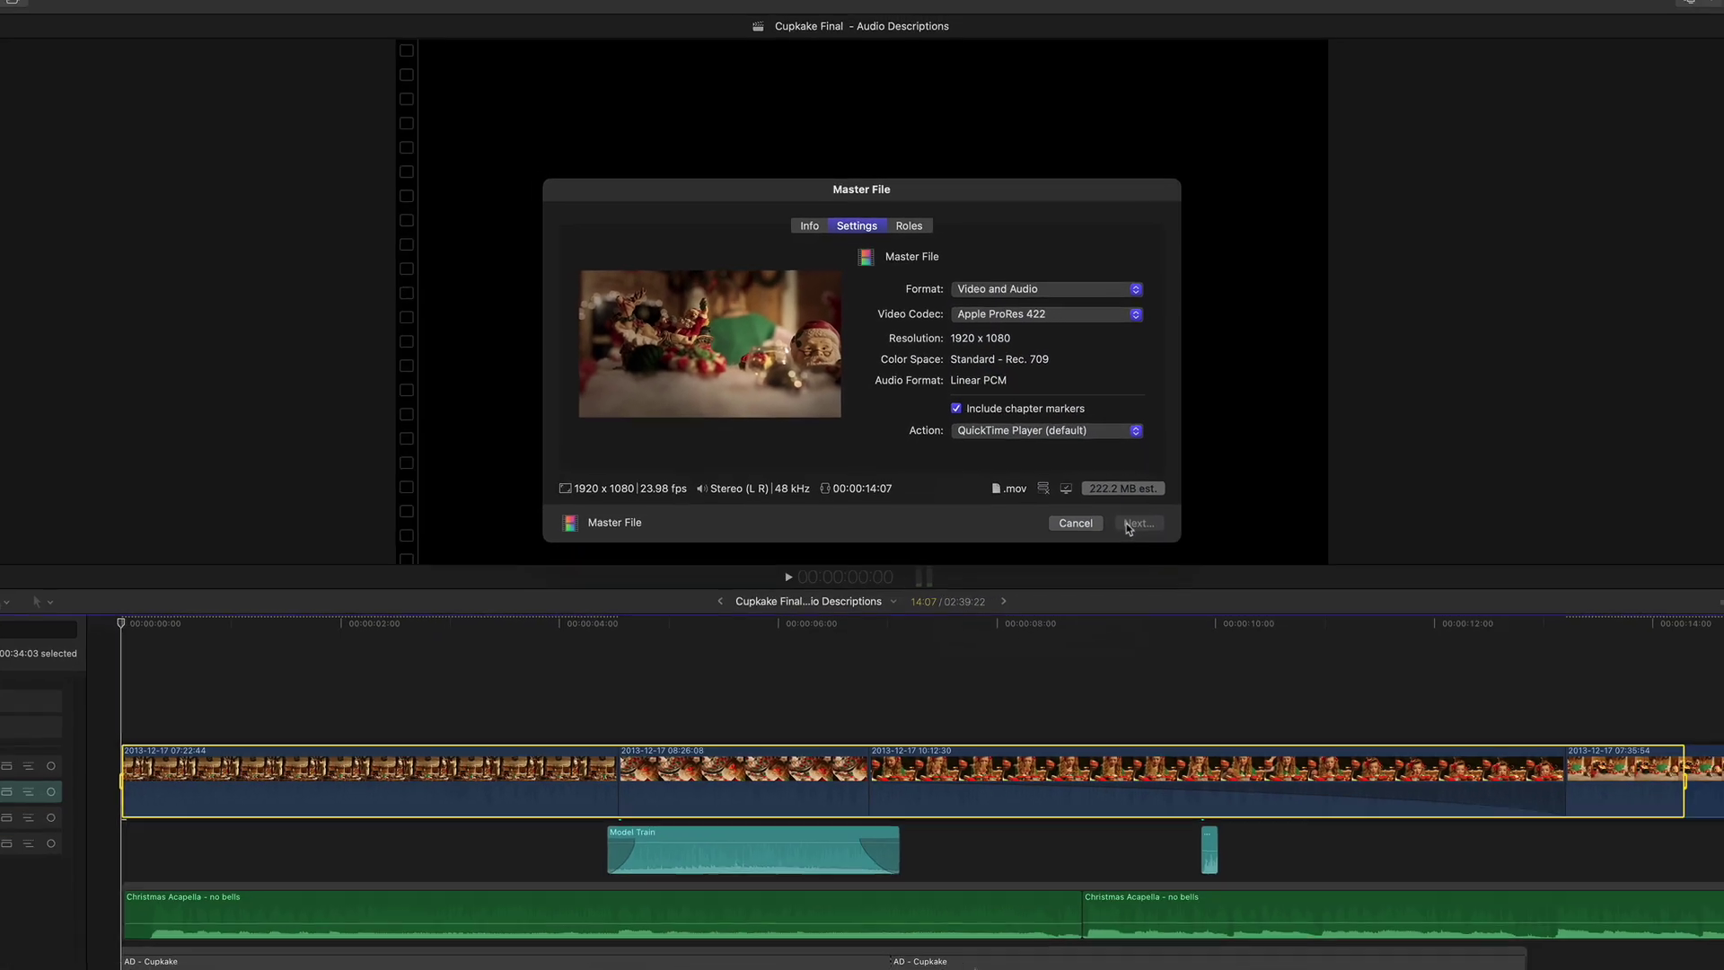
{"action": "key", "text": "Return"}
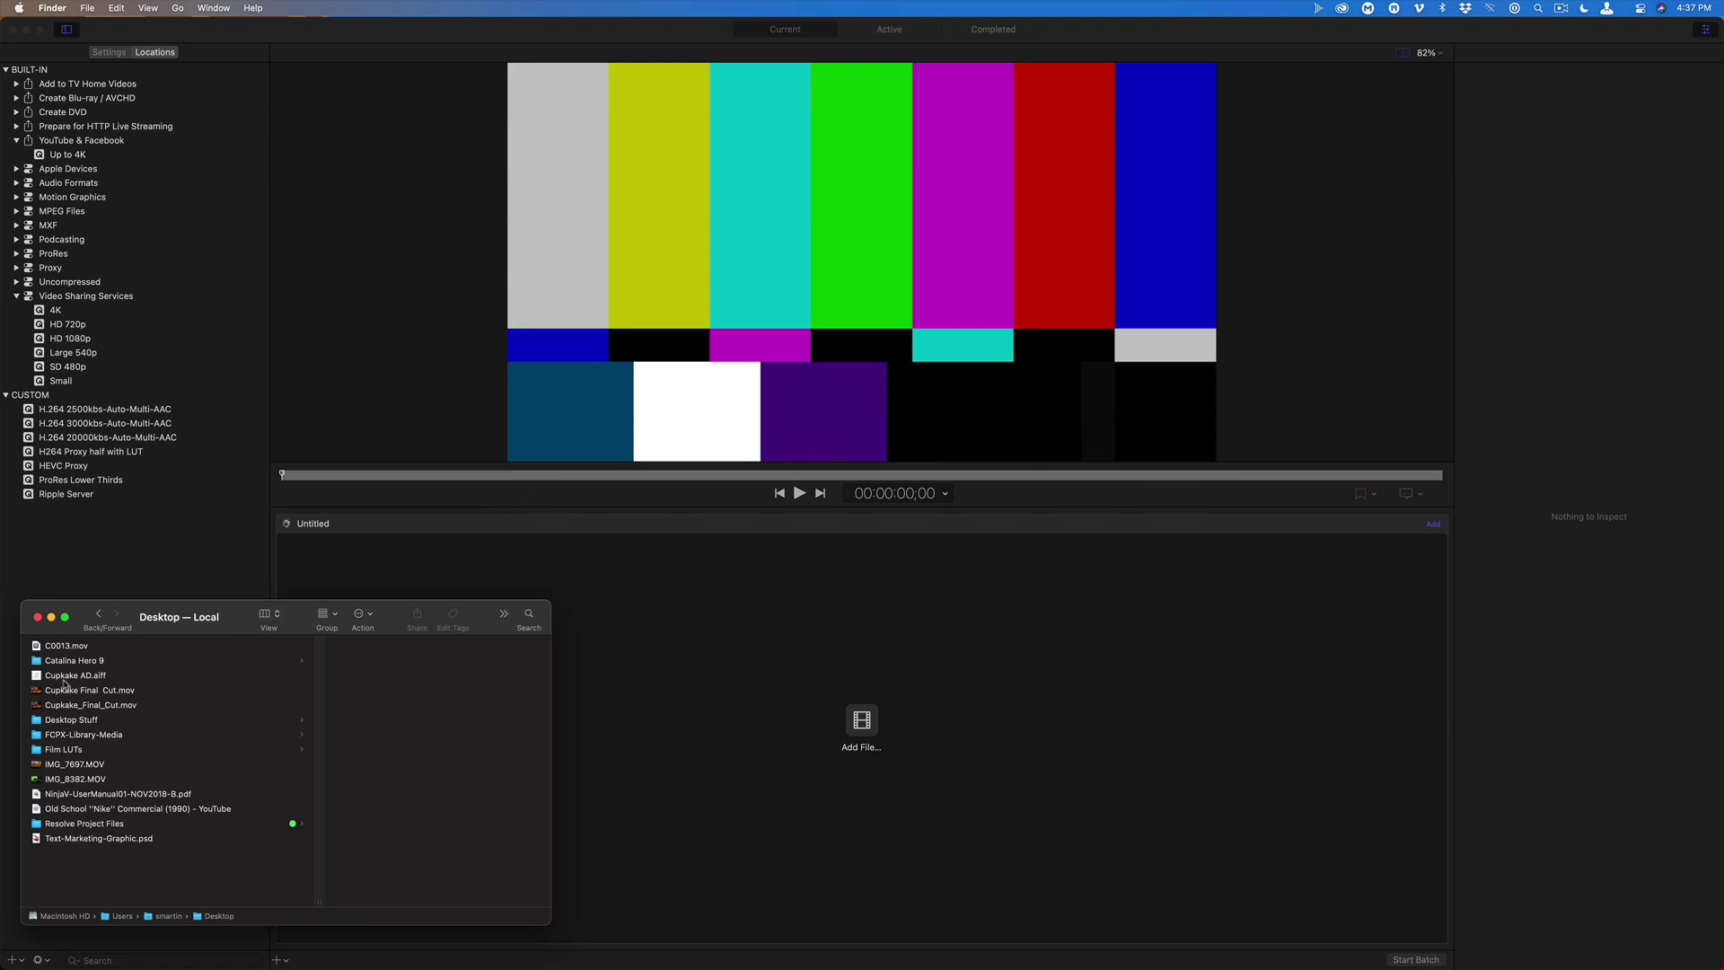
Step: Add Cupkake Final Cut.mov from Finder to the Compressor batch as a new job
{"action": "left_click_drag", "start_coordinate": [51, 696], "coordinate": [758, 620]}
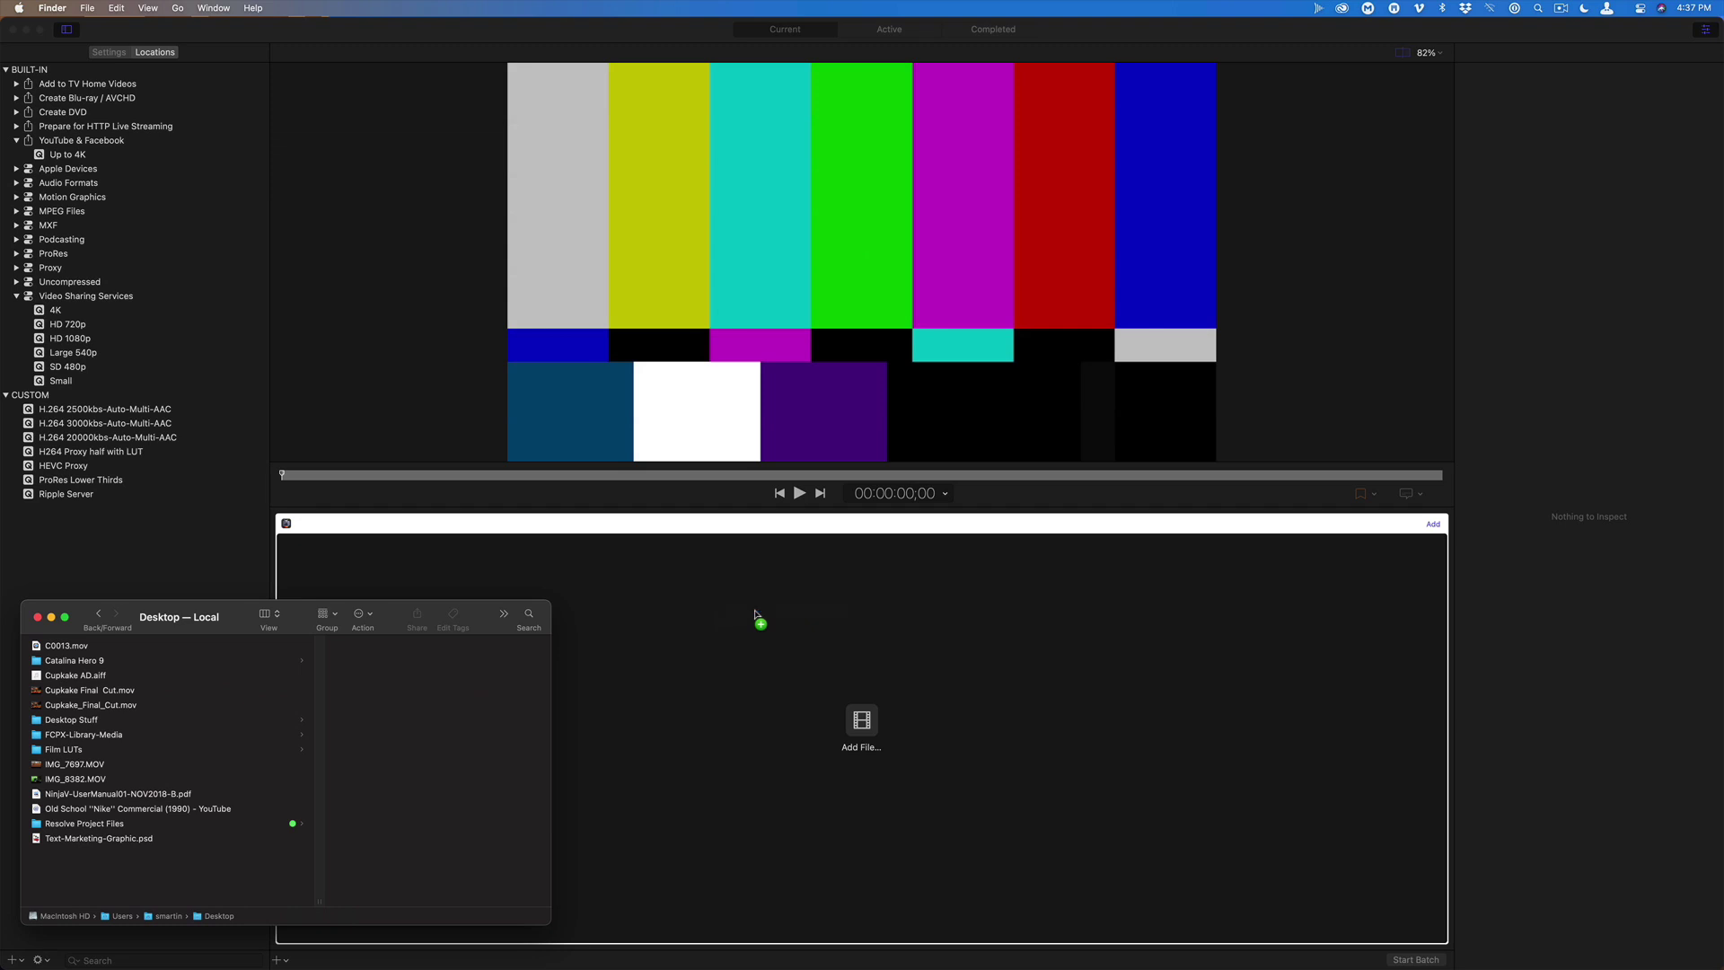
{"action": "left_click", "coordinate": [707, 642]}
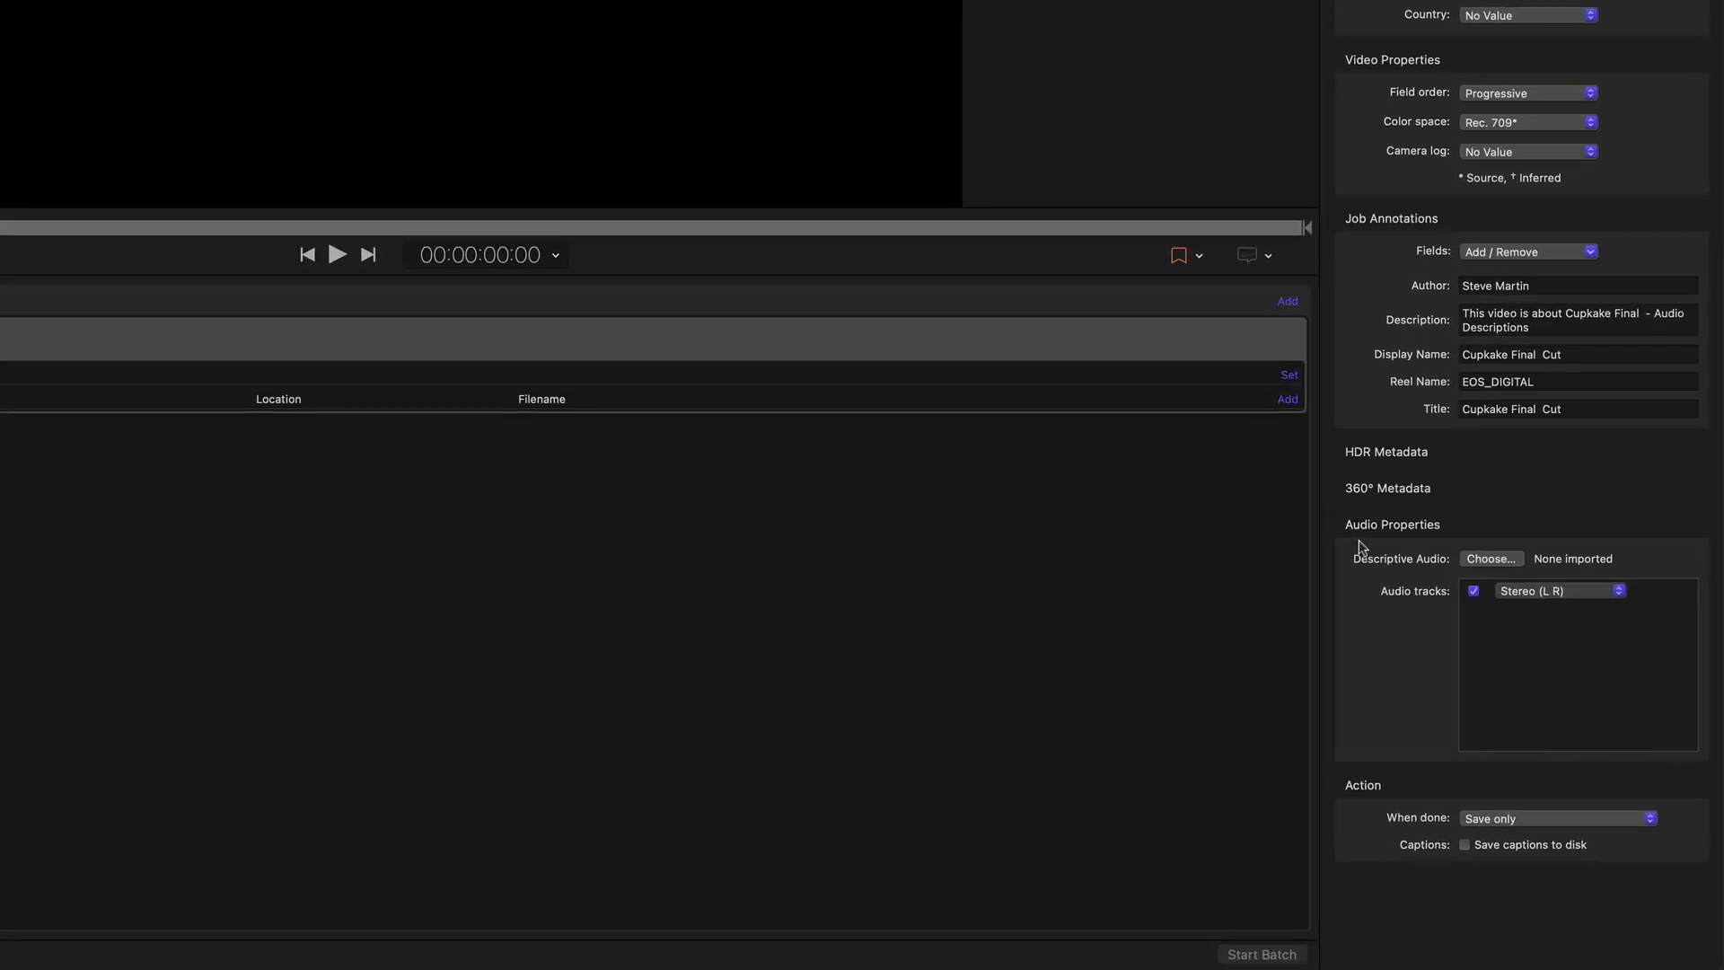
Step: Attach Cupkake AD.aiff as the job's descriptive audio and enable its Stereo AD track
{"action": "left_click", "coordinate": [1492, 566]}
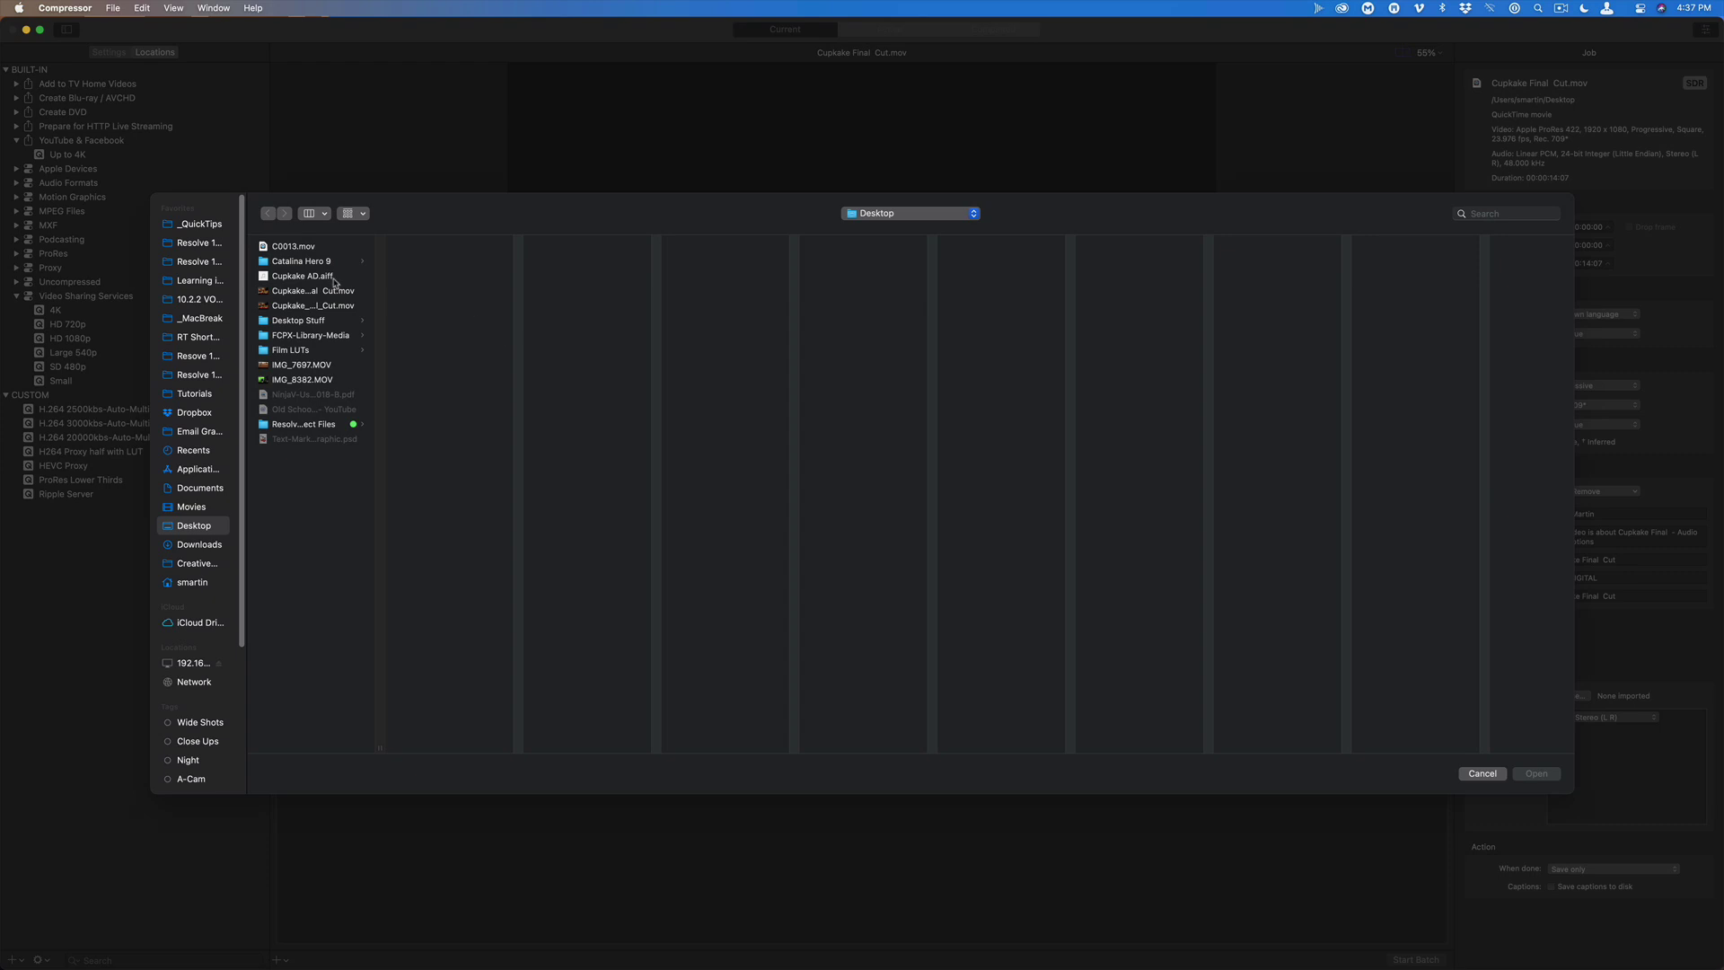
{"action": "left_click", "coordinate": [333, 278]}
{"action": "left_click", "coordinate": [1537, 774]}
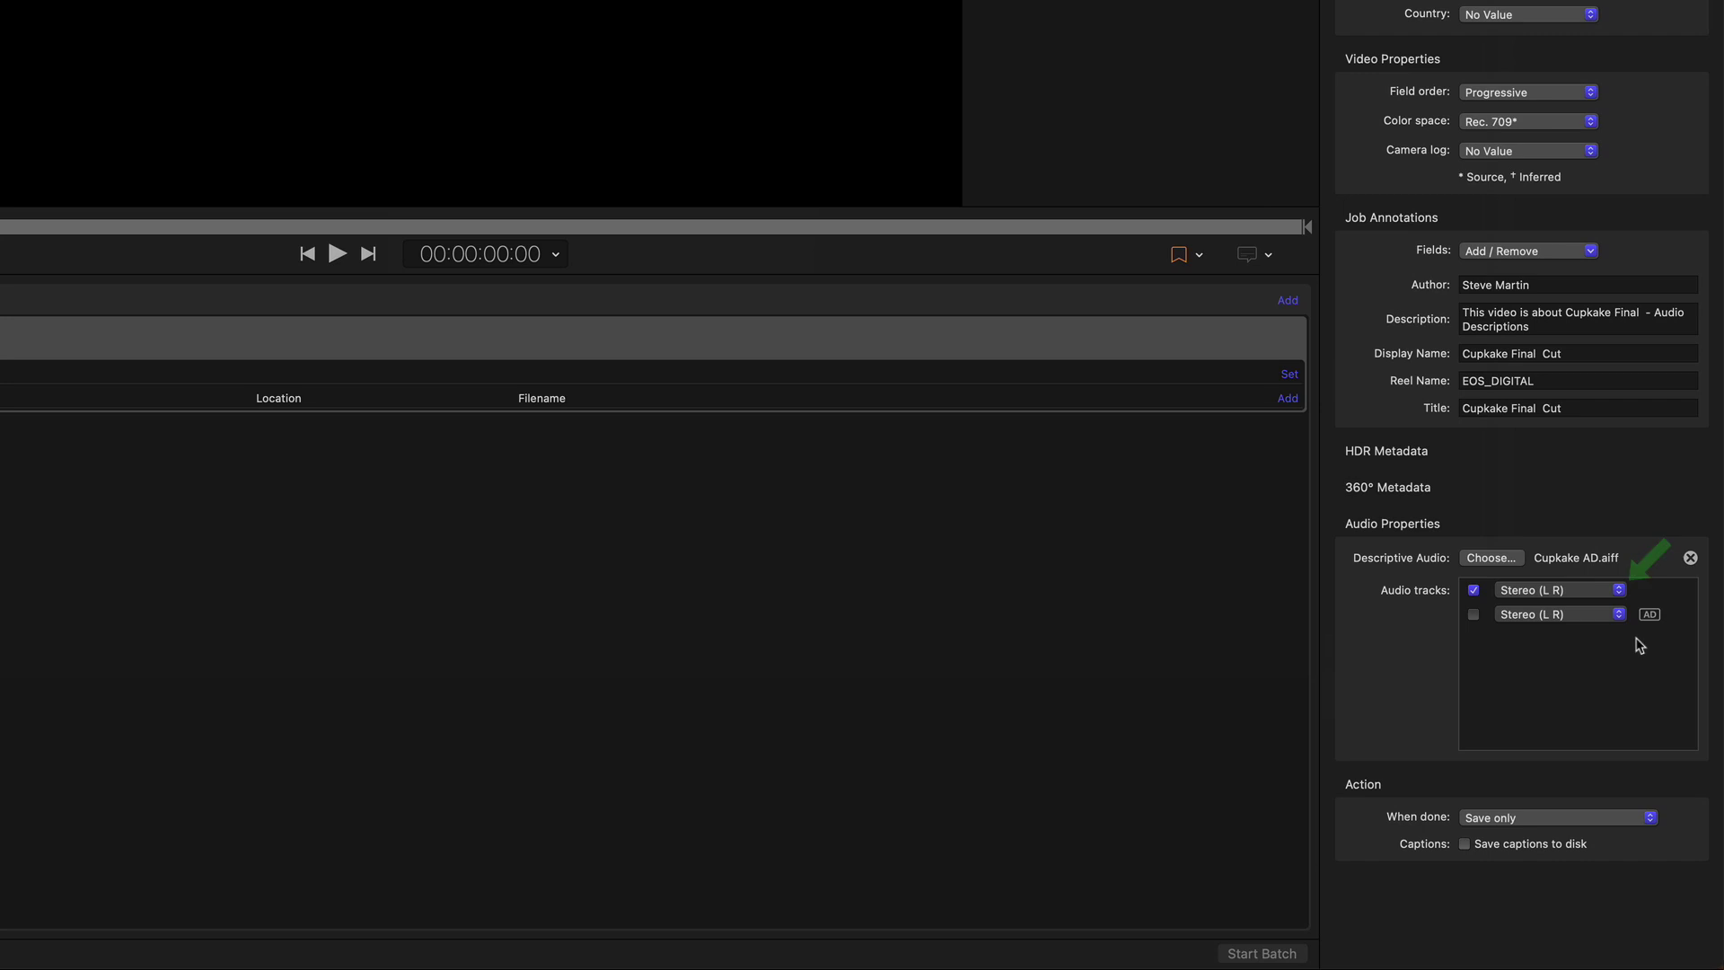
{"action": "left_click", "coordinate": [1474, 614]}
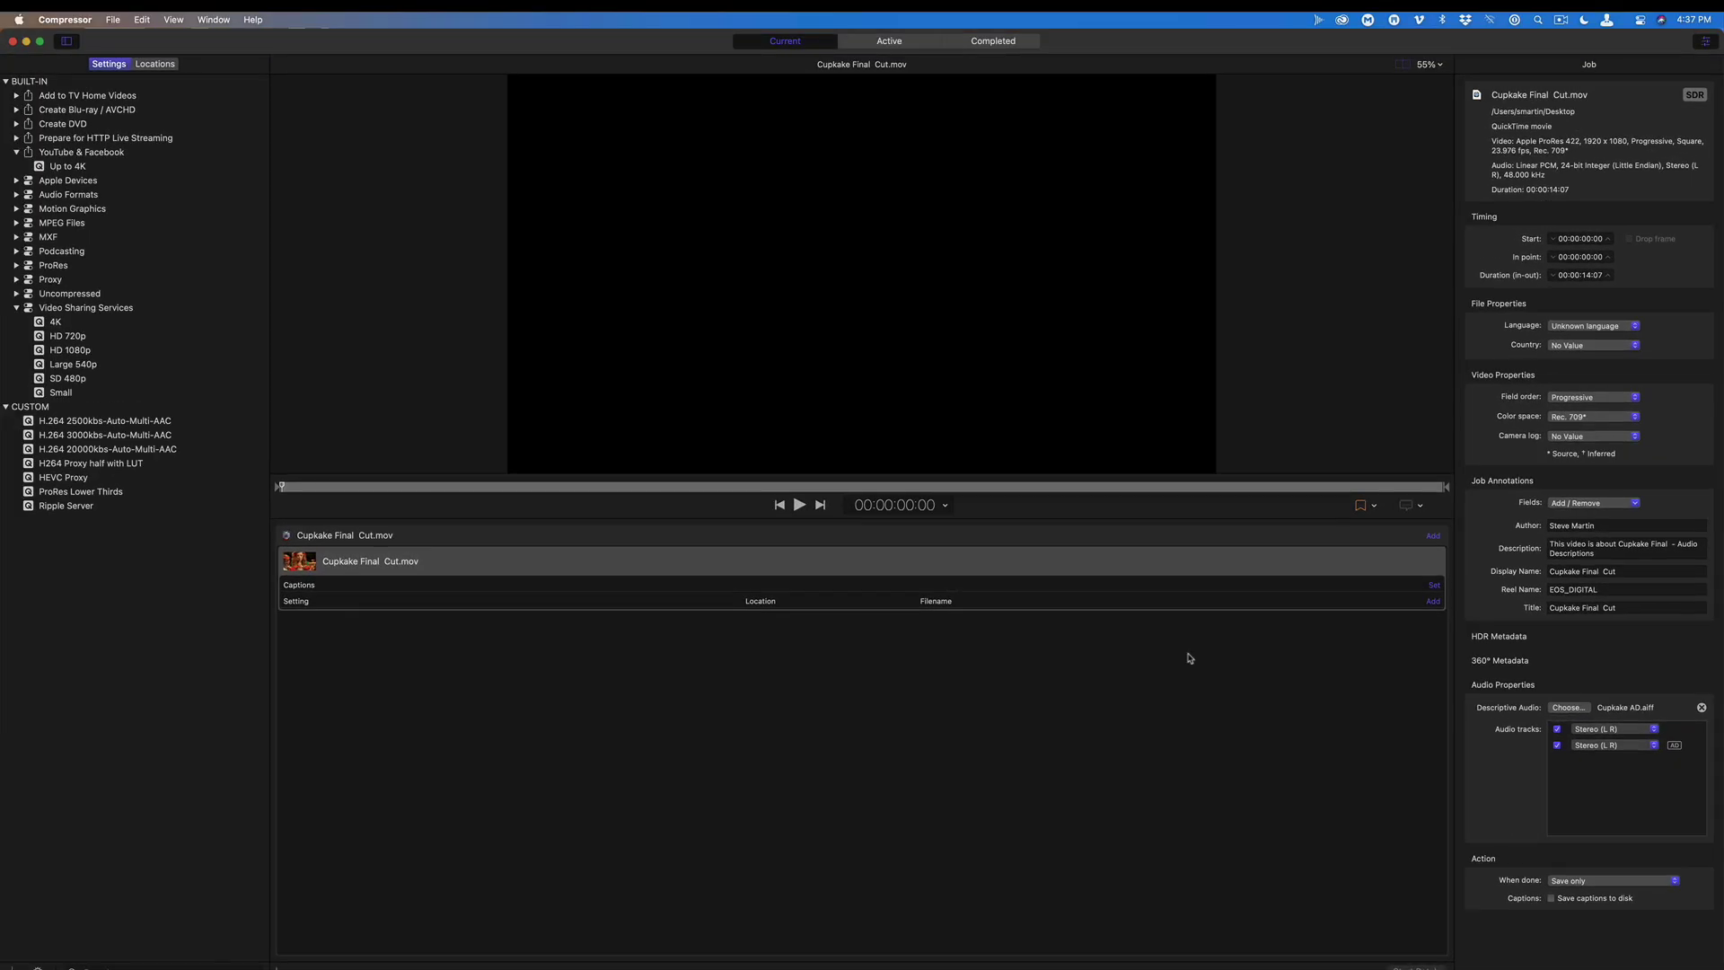
Step: Preview the source video, then set file language to English and country to United States
{"action": "left_click", "coordinate": [800, 505]}
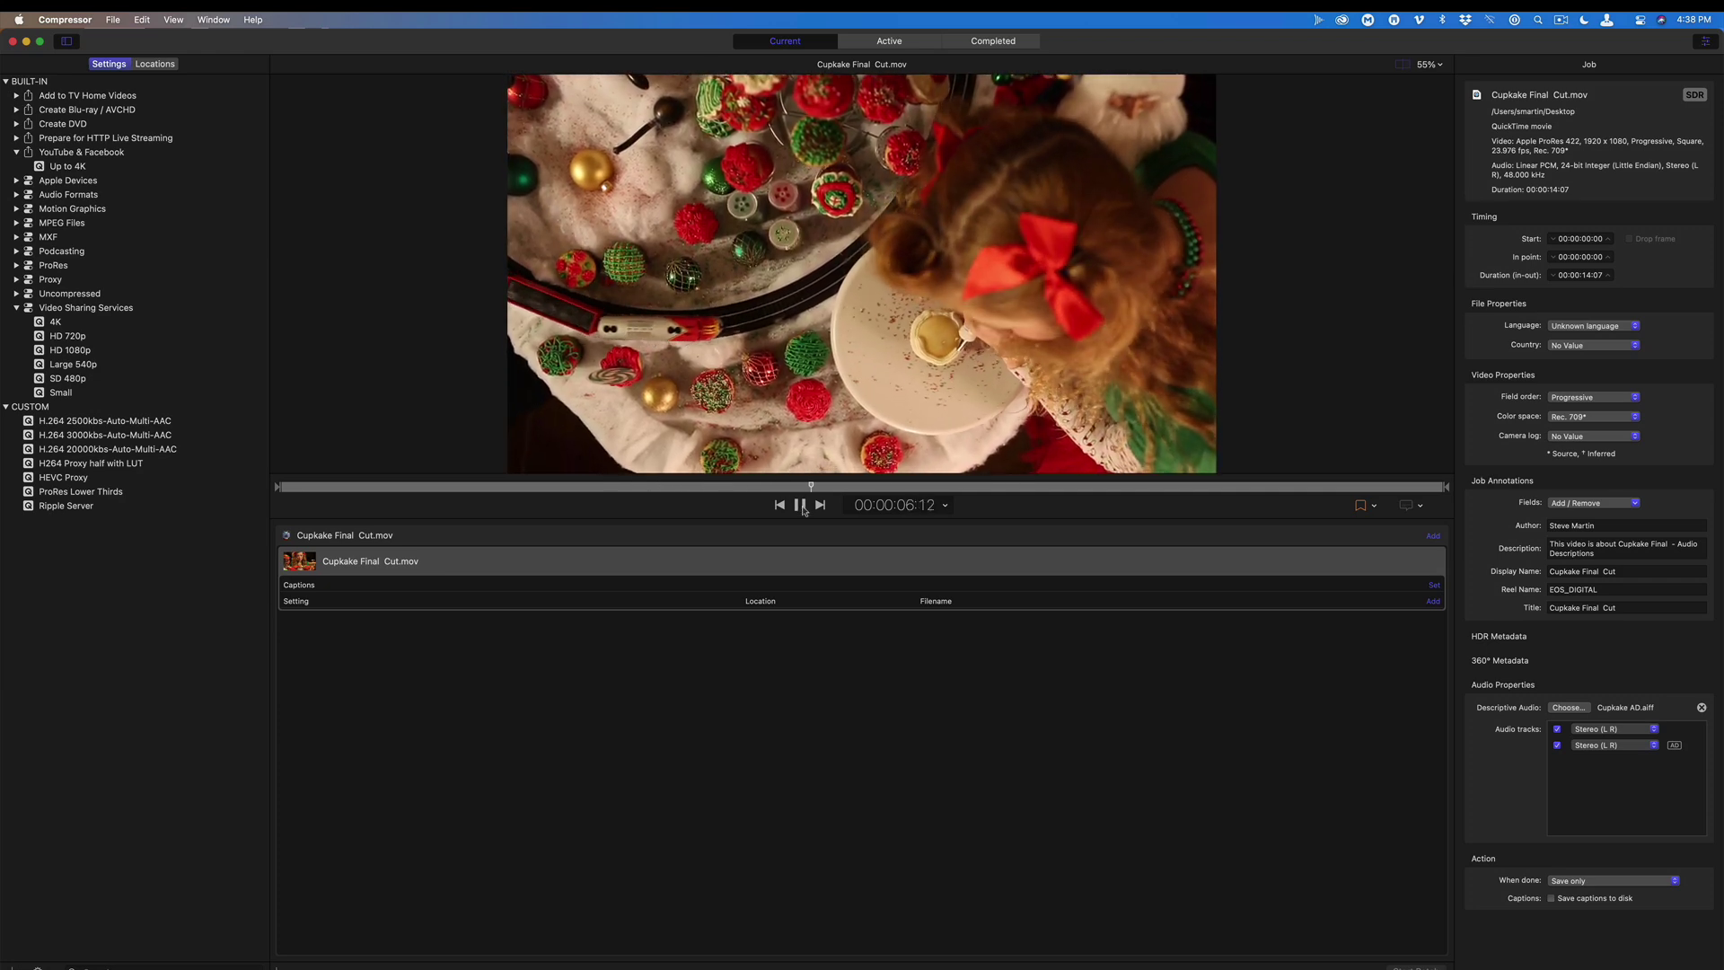
{"action": "left_click", "coordinate": [801, 505]}
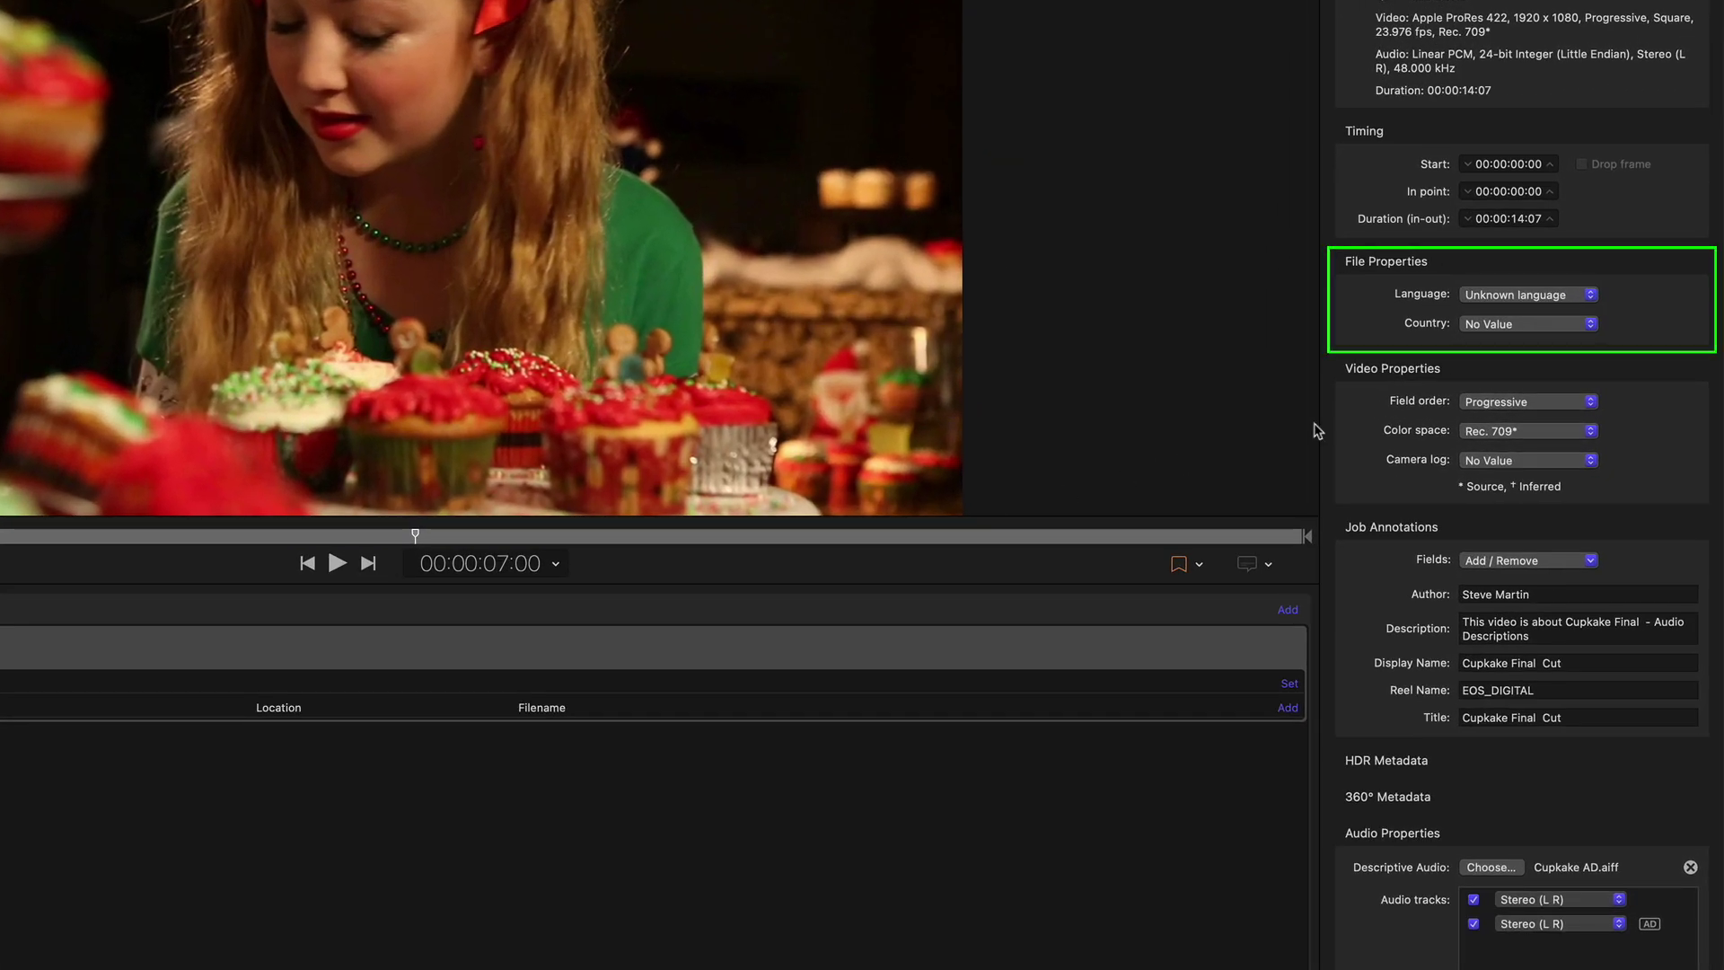
{"action": "left_click", "coordinate": [1572, 319]}
{"action": "scroll", "coordinate": [1511, 301], "scroll_direction": "up", "scroll_amount": 10}
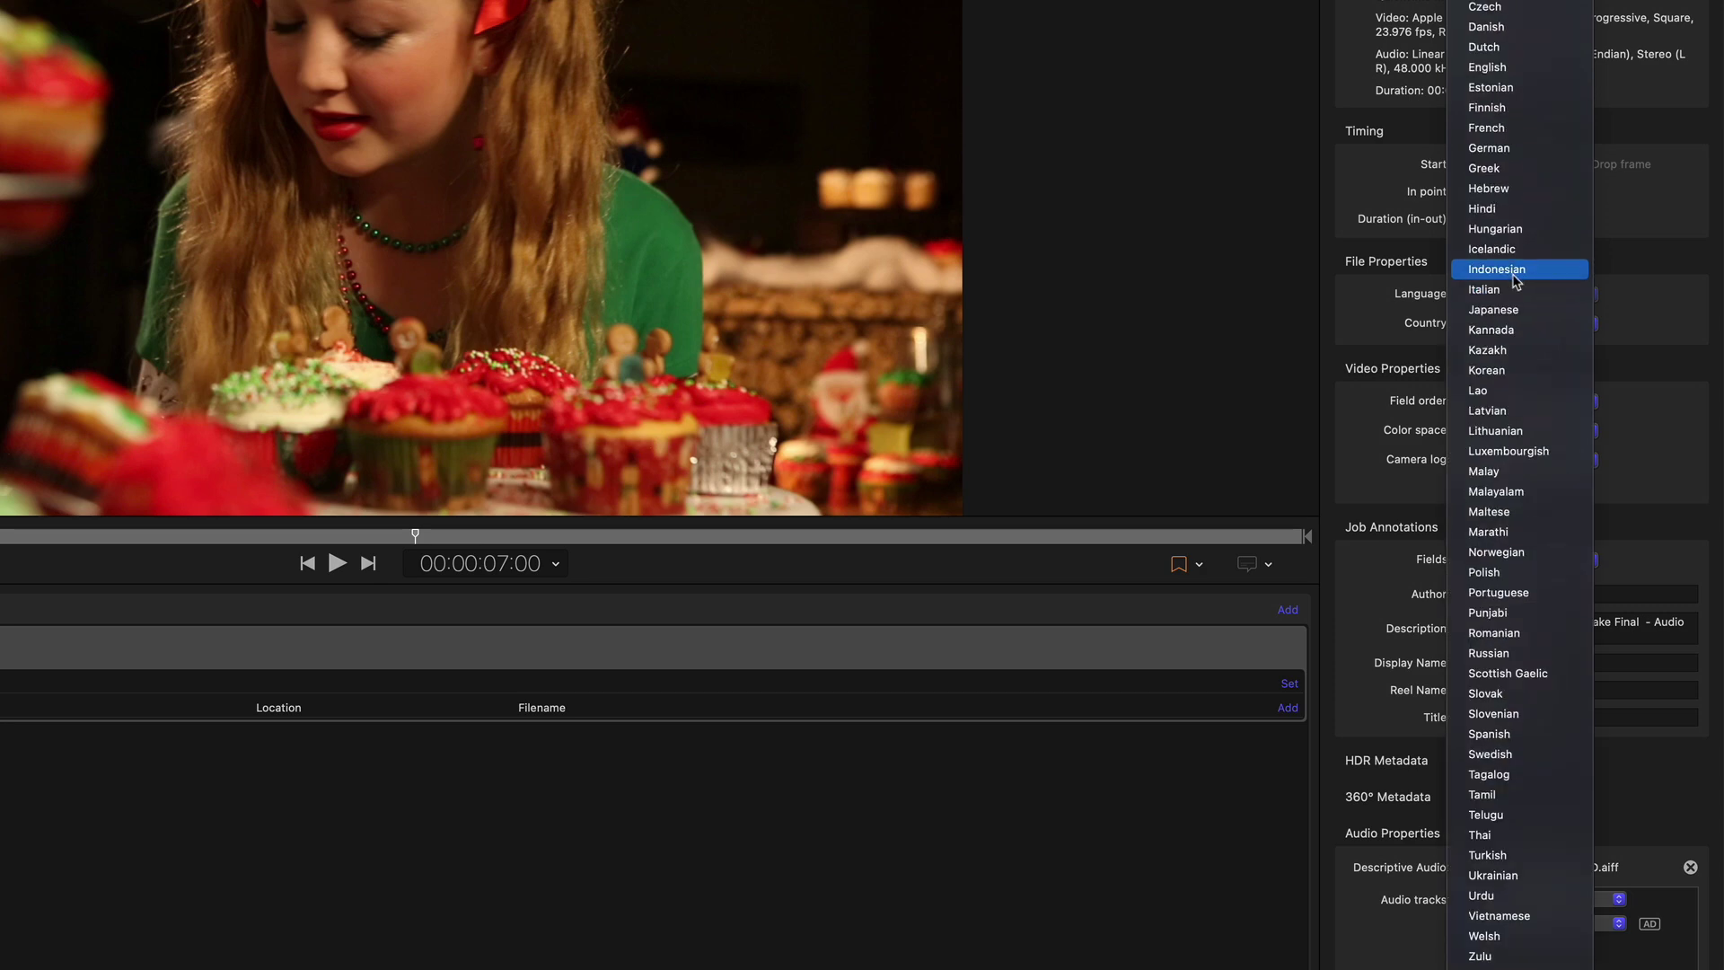
{"action": "left_click", "coordinate": [1526, 85]}
{"action": "left_click", "coordinate": [1483, 325]}
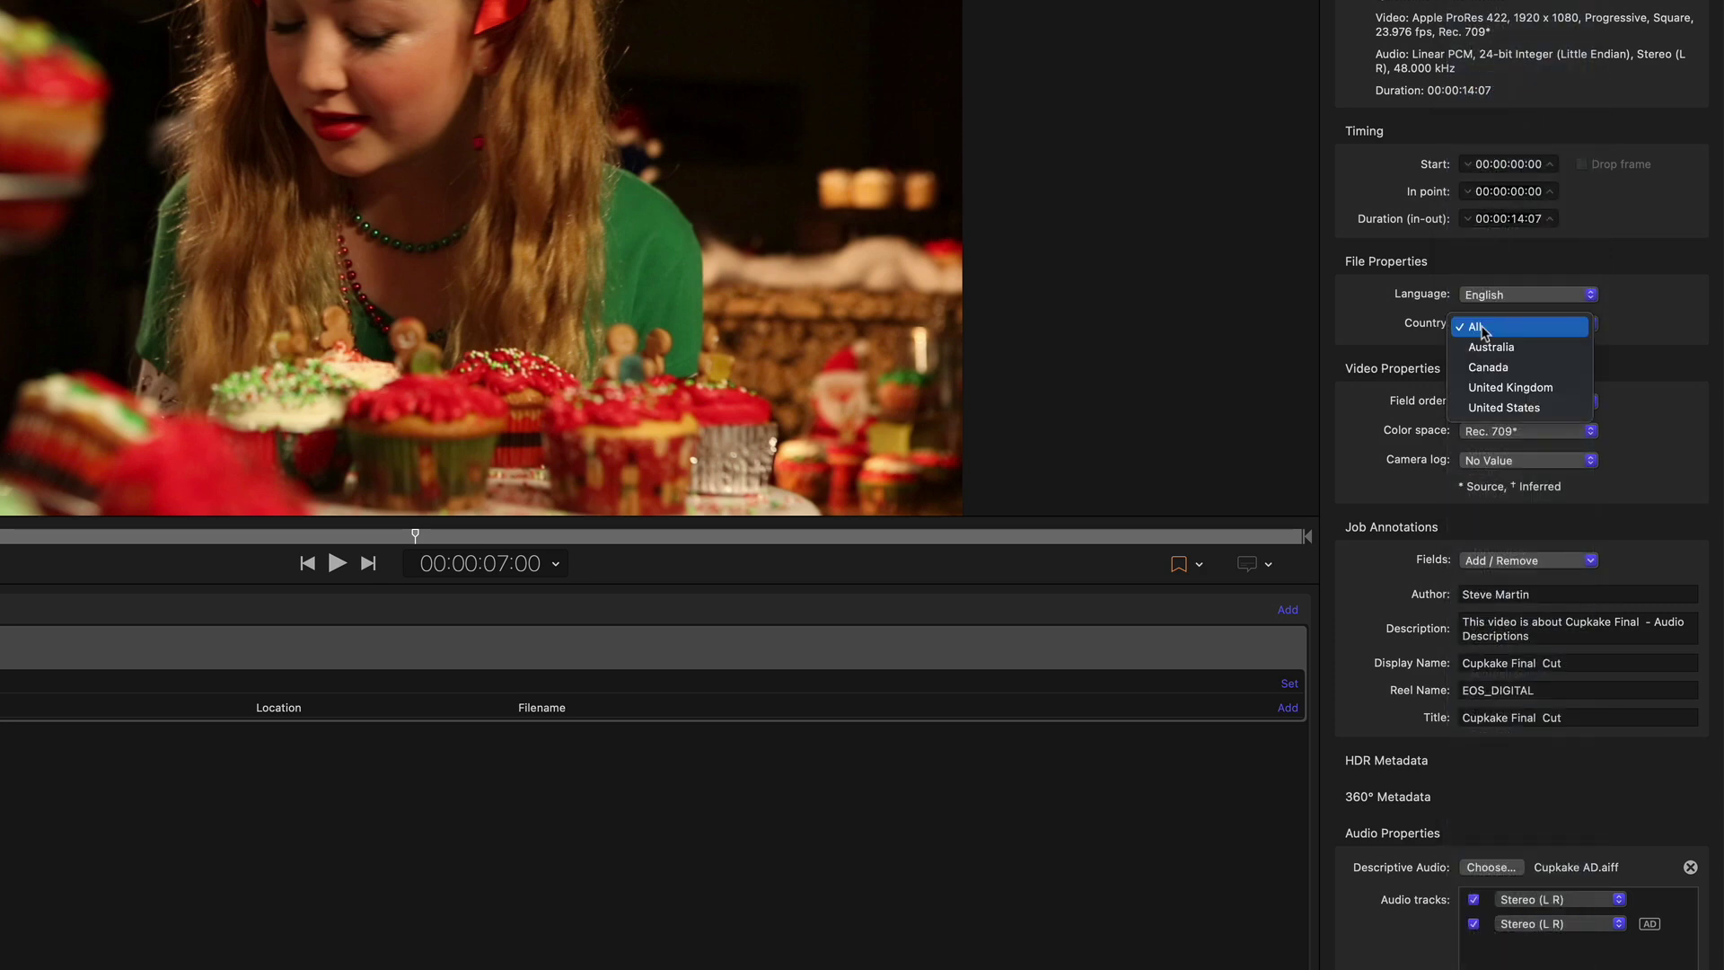
{"action": "left_click", "coordinate": [1482, 409]}
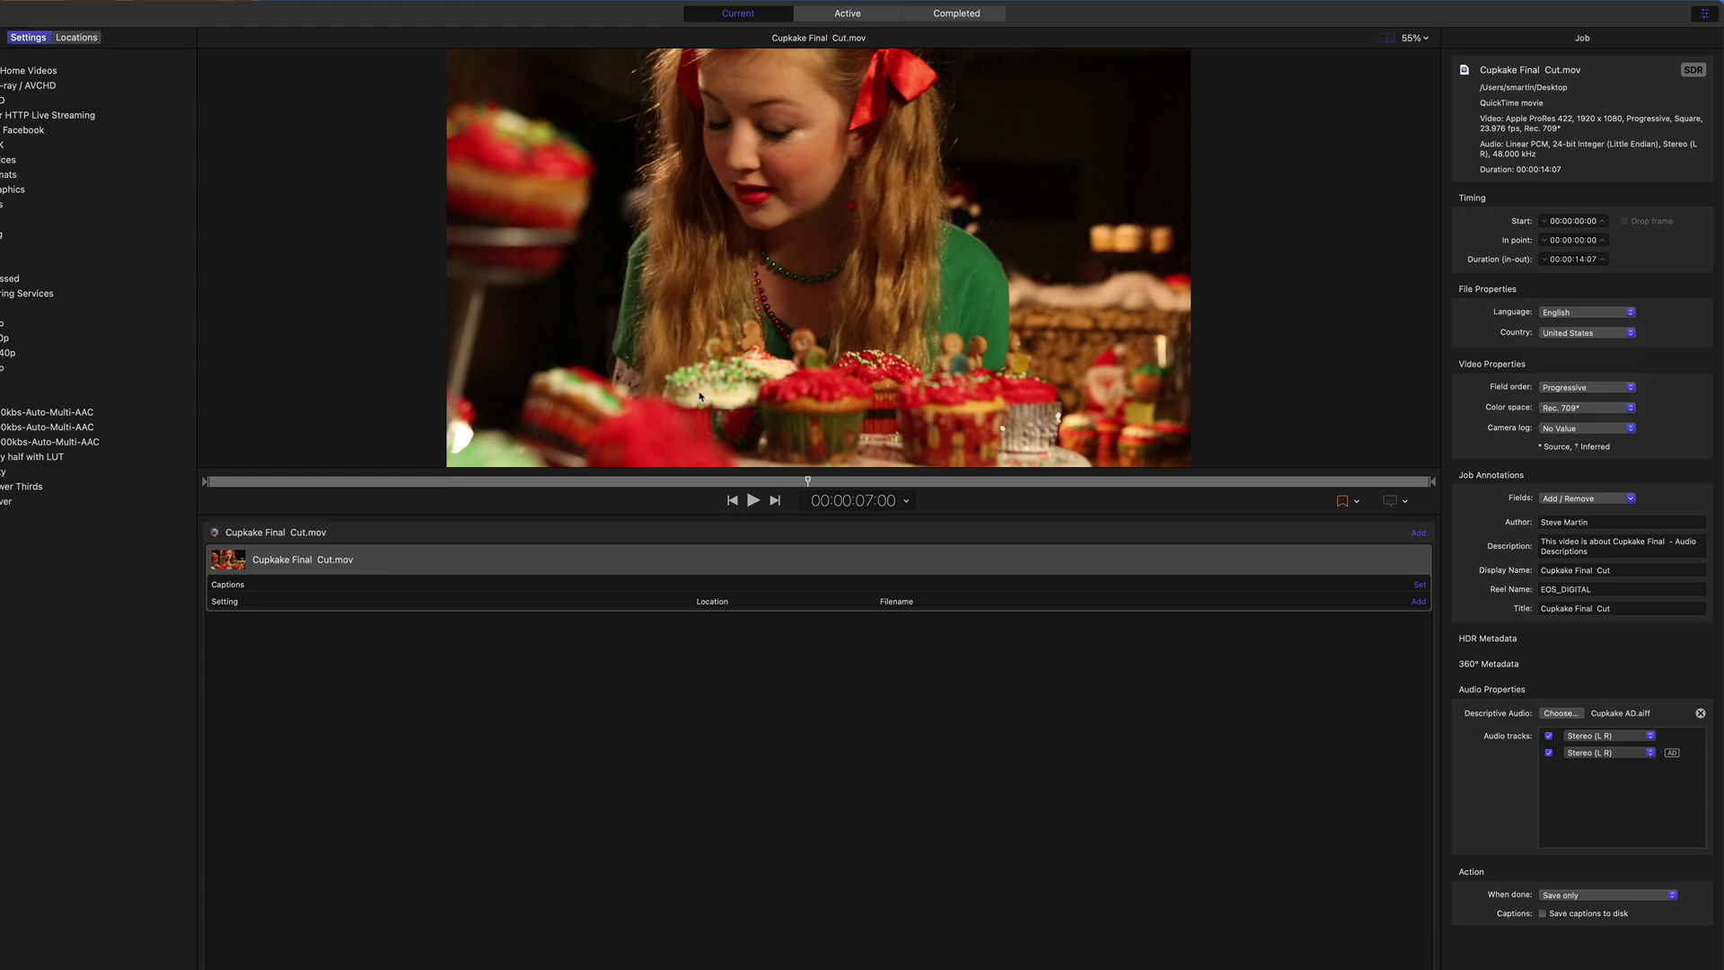
Step: Apply the H.264 20000kbs-Auto-Multi-AAC preset to the job and start the batch
{"action": "left_click_drag", "start_coordinate": [129, 441], "coordinate": [740, 568]}
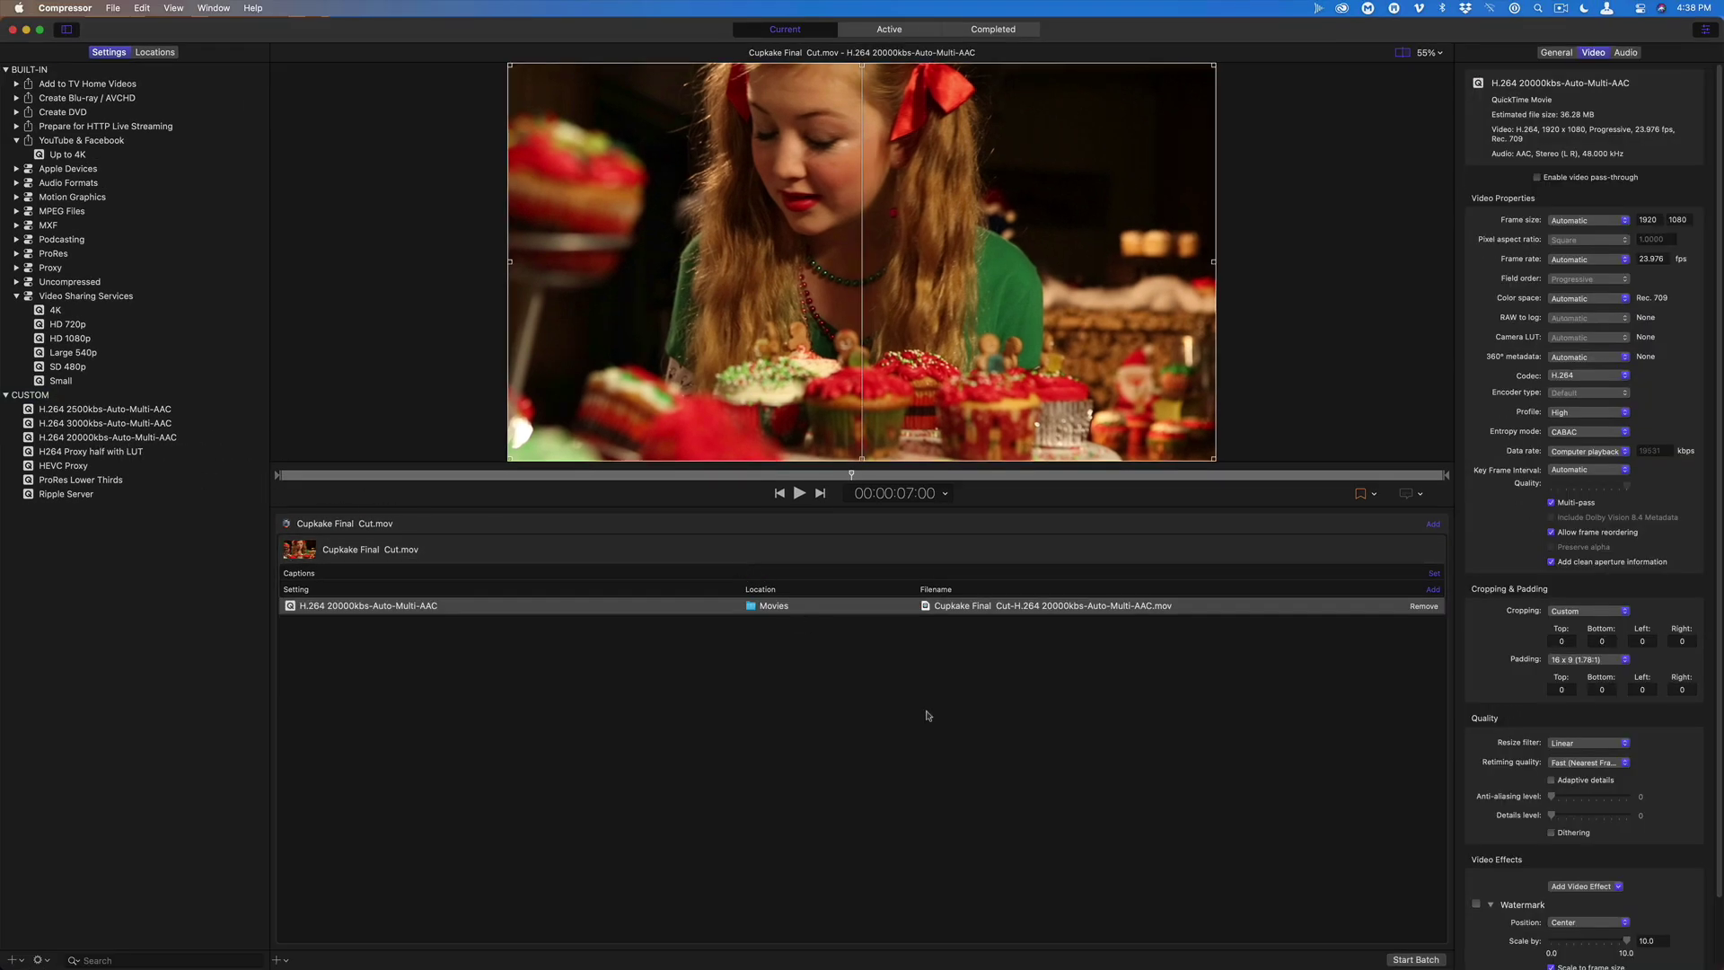
{"action": "left_click", "coordinate": [1415, 959]}
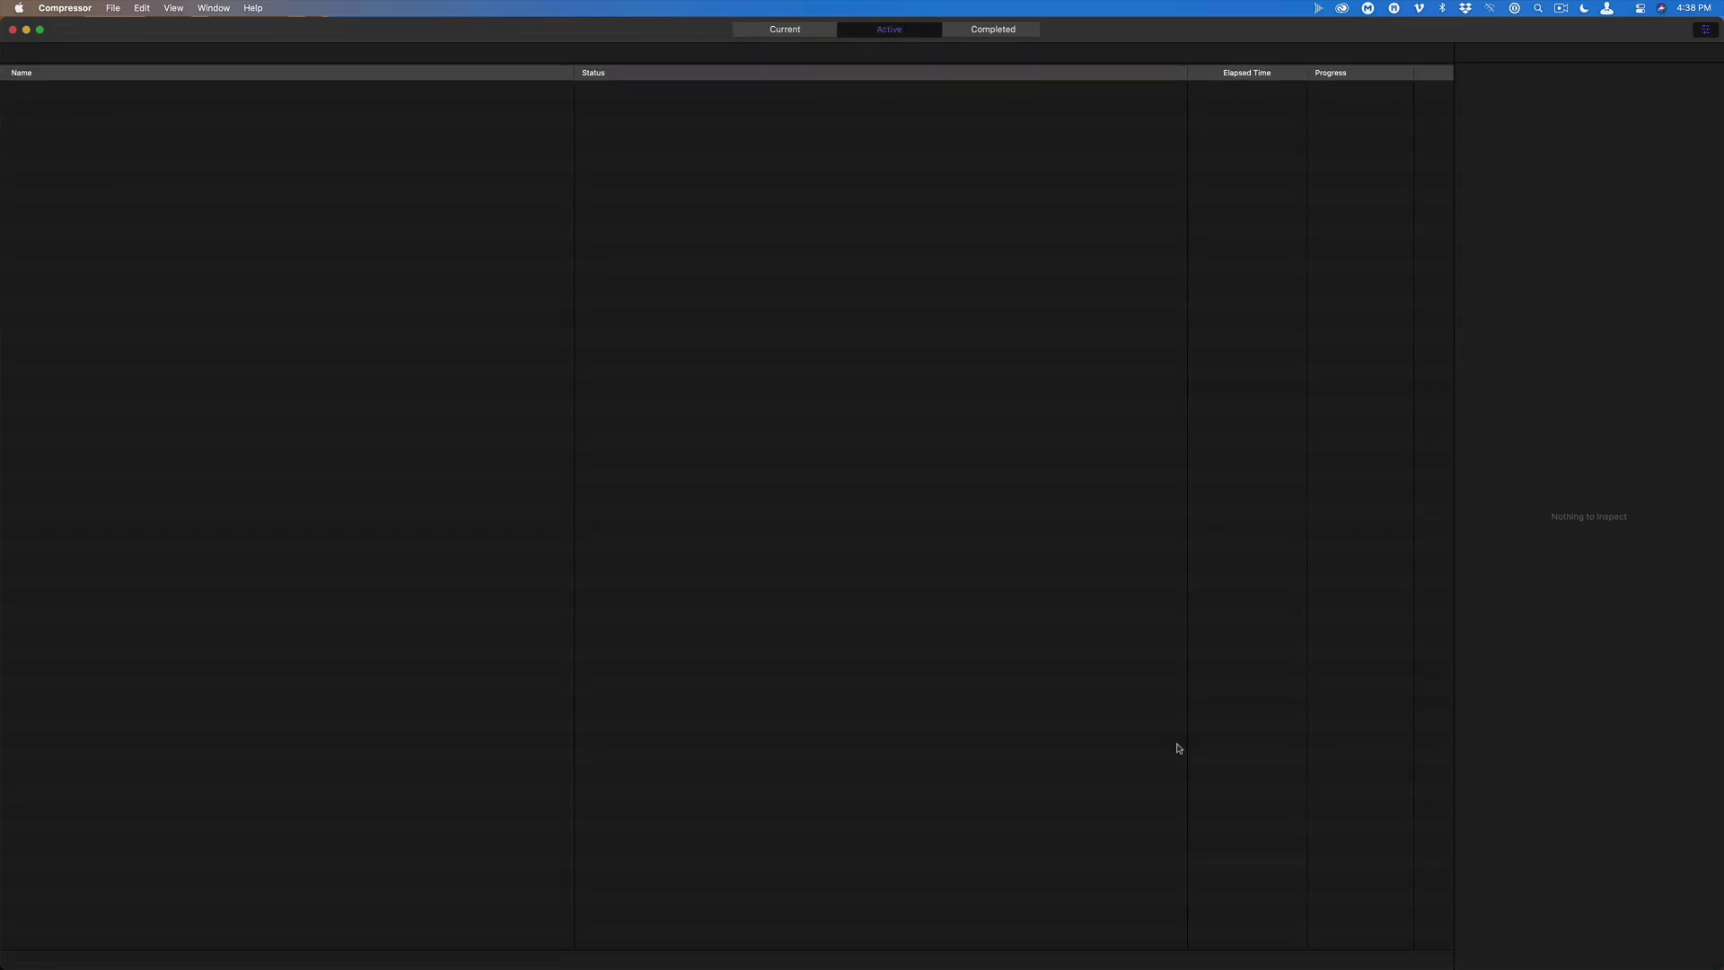
Step: Find the completed job's output movie in Finder and open it in QuickTime Player
{"action": "left_click", "coordinate": [993, 30]}
{"action": "left_click", "coordinate": [16, 112]}
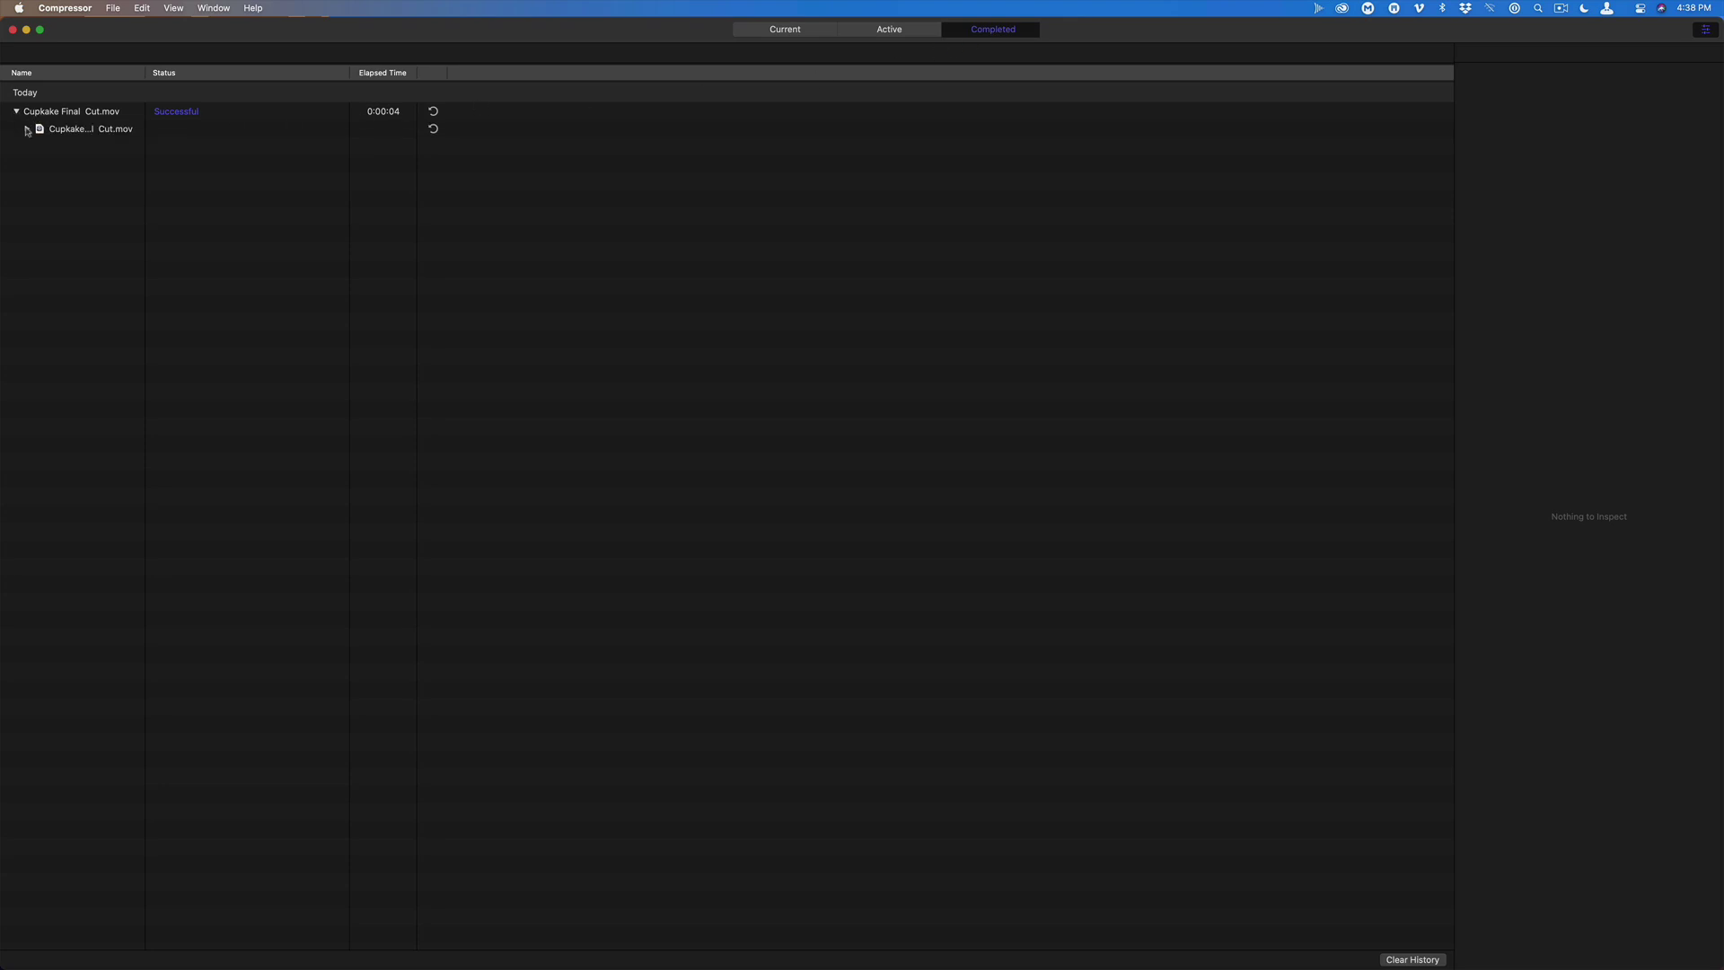
{"action": "left_click", "coordinate": [433, 147]}
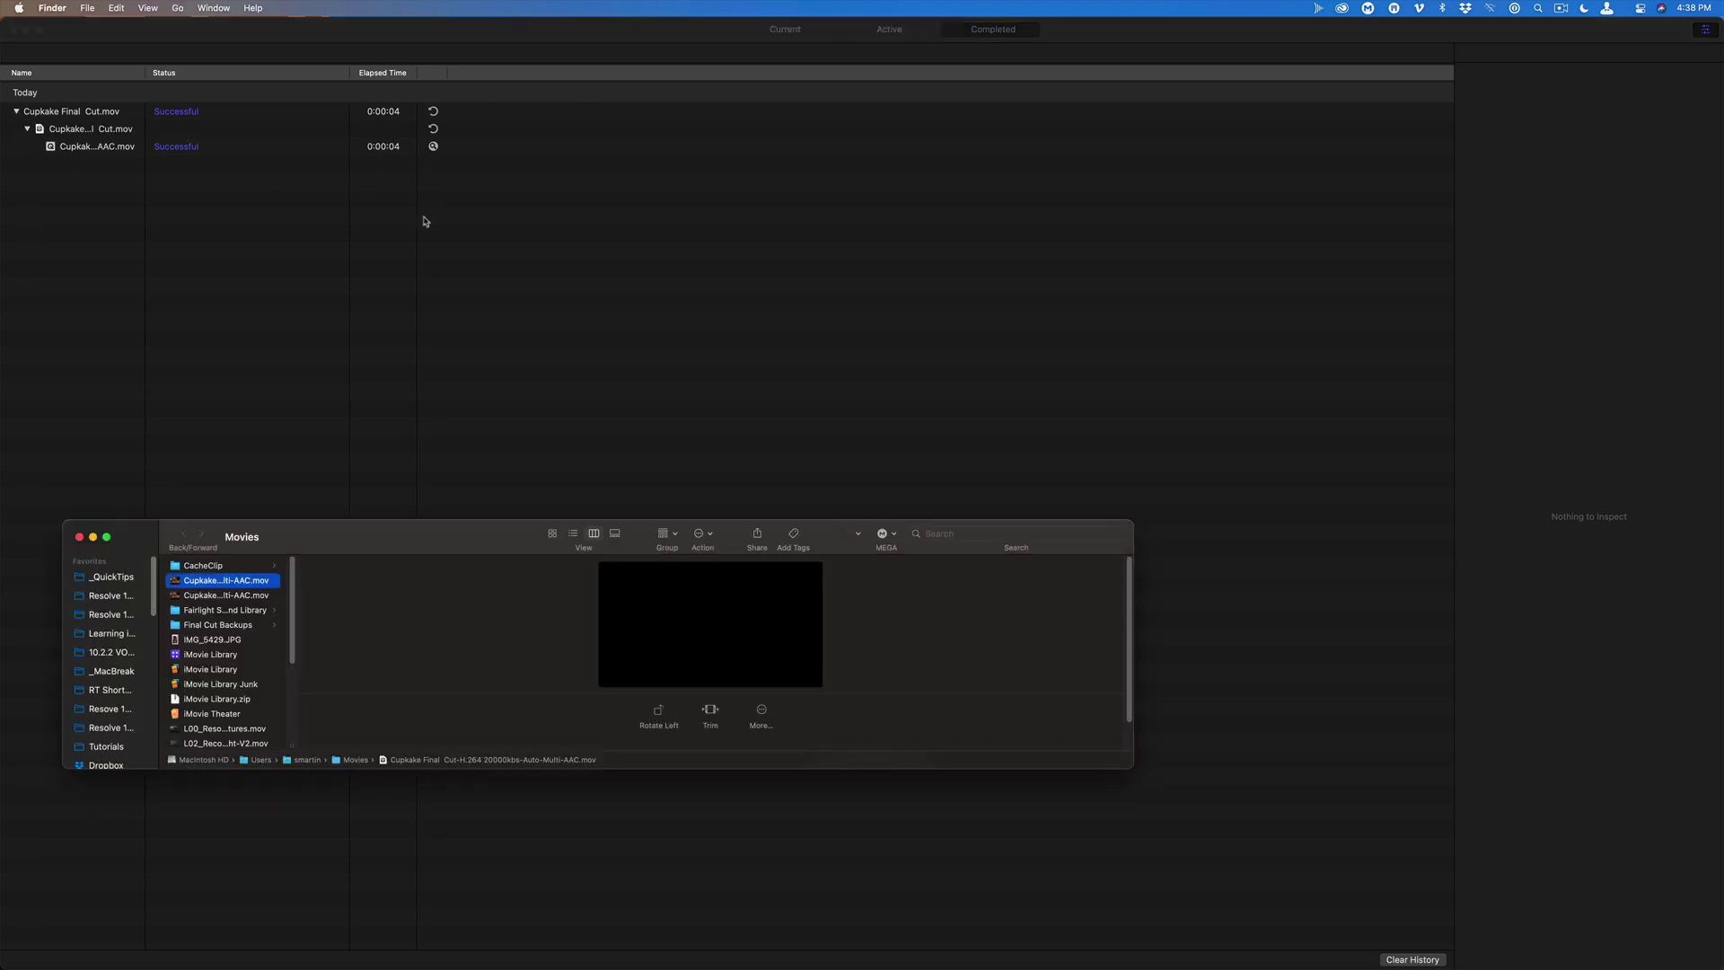
{"action": "double_click", "coordinate": [177, 582]}
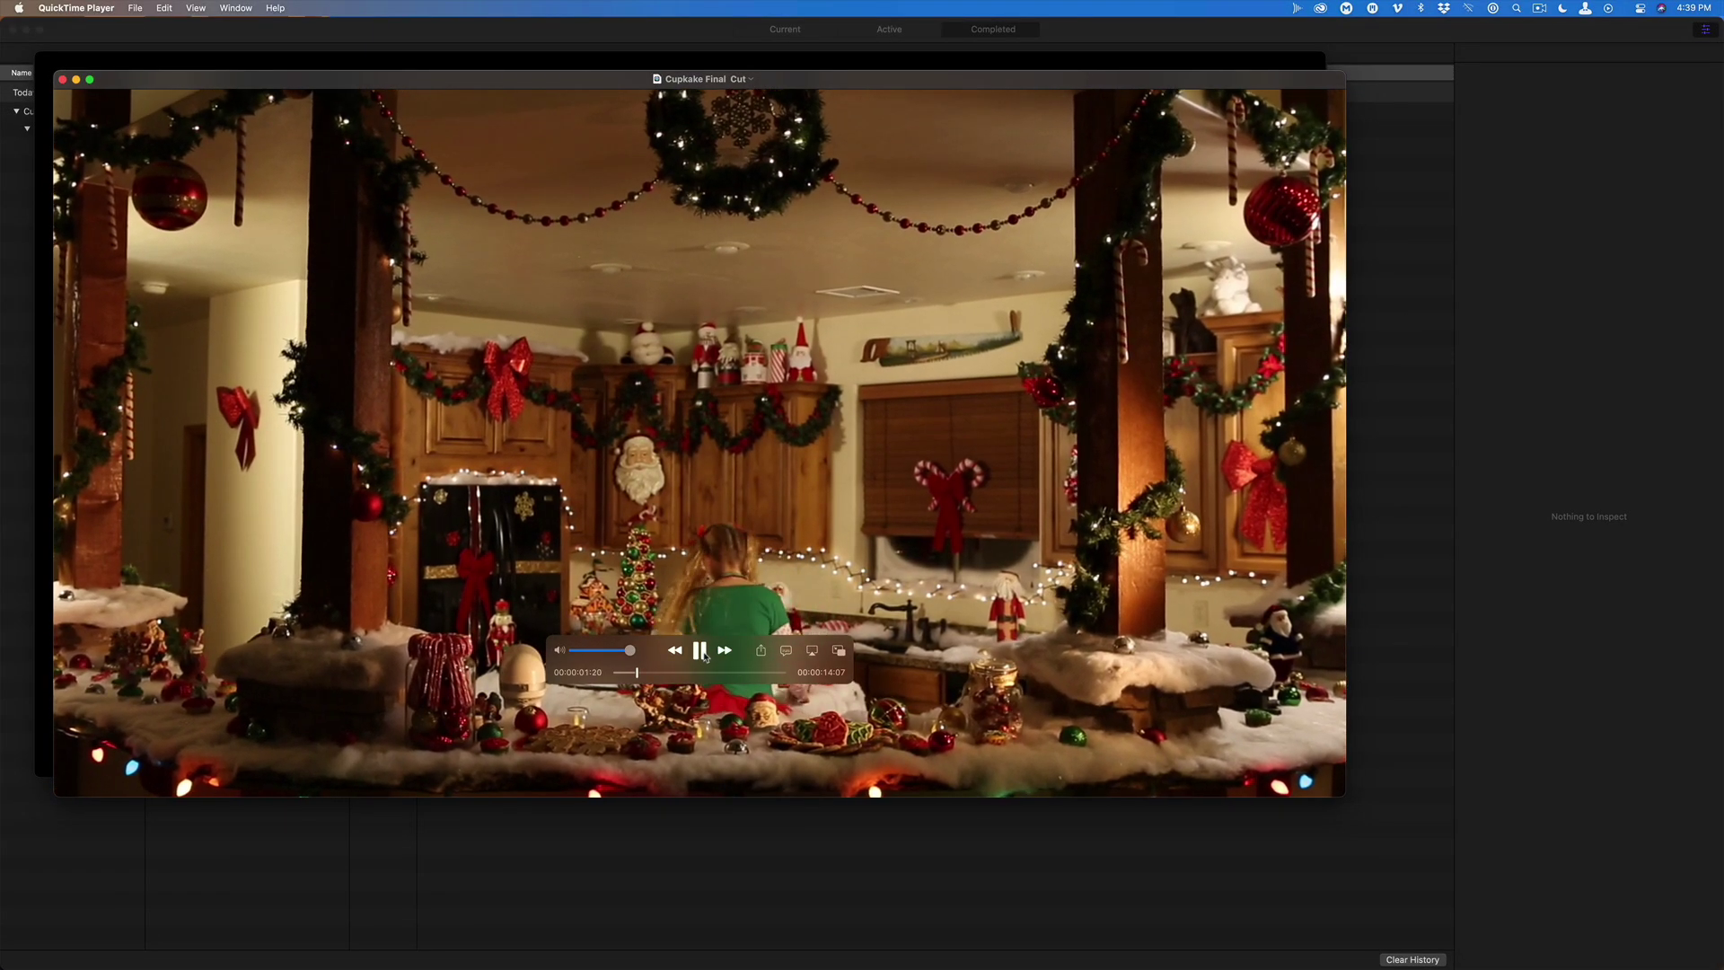
Step: Pause the exported Cupkake Final Cut movie in QuickTime Player
{"action": "left_click", "coordinate": [699, 650]}
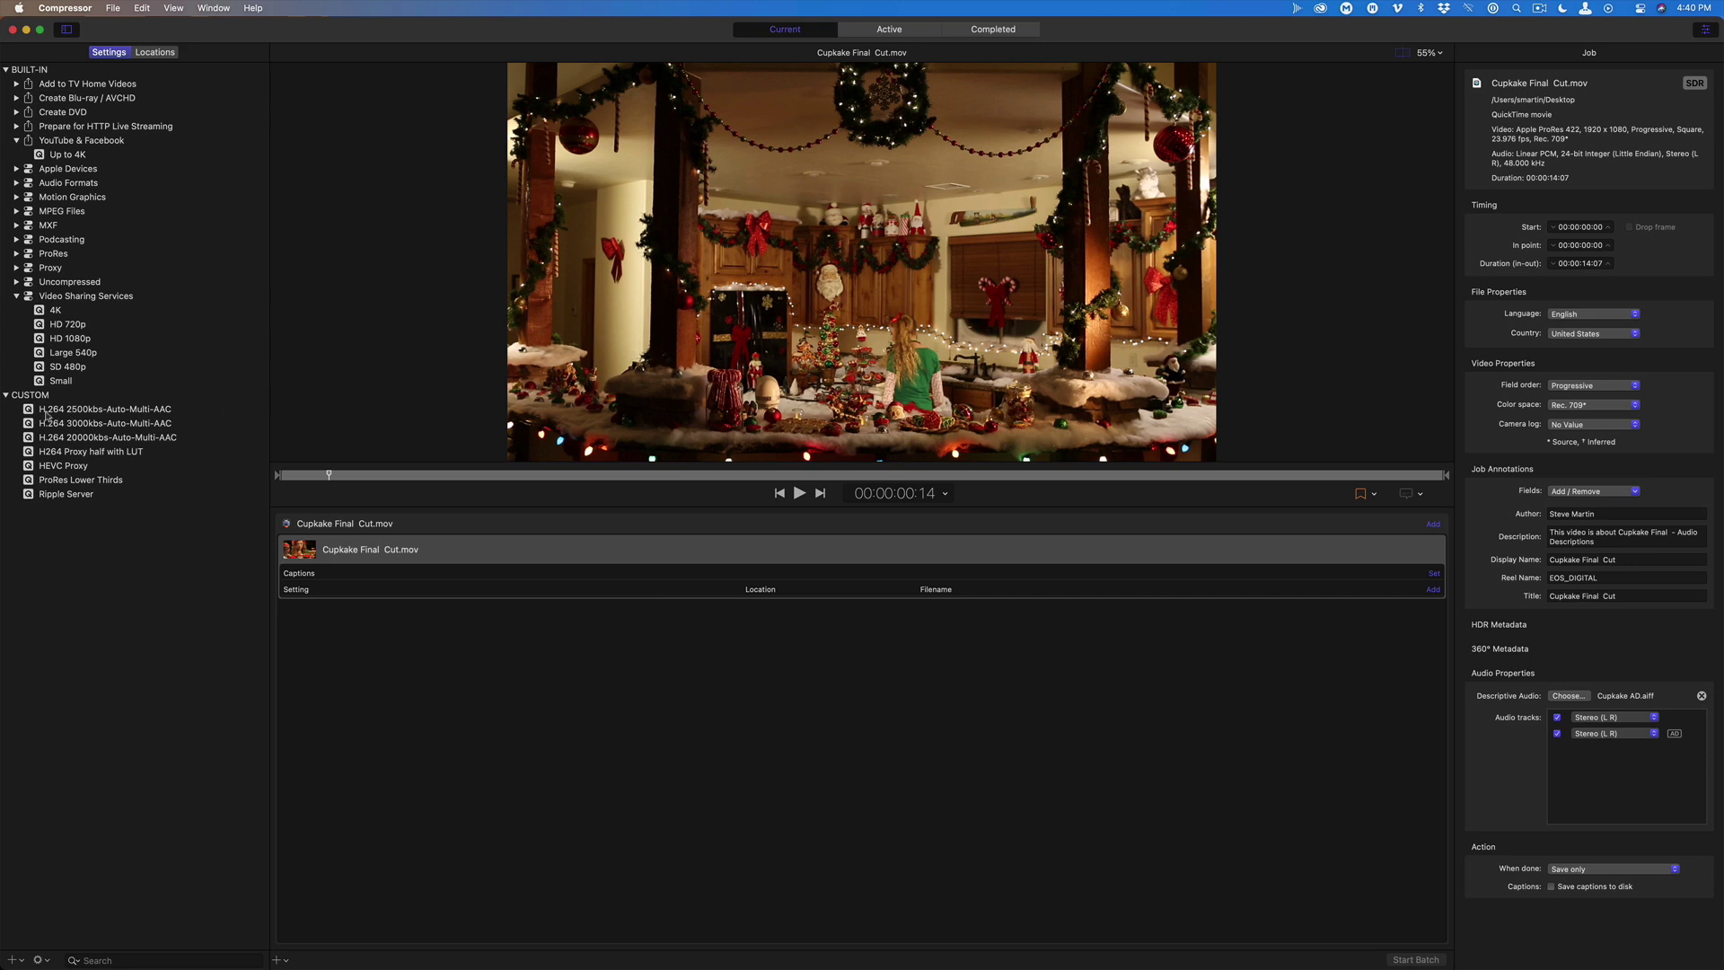
Step: Add the H.264 2500kbs-Auto-Multi-AAC preset and set its frame size to Custom 1:1 (square)
{"action": "left_click_drag", "start_coordinate": [29, 413], "coordinate": [485, 550]}
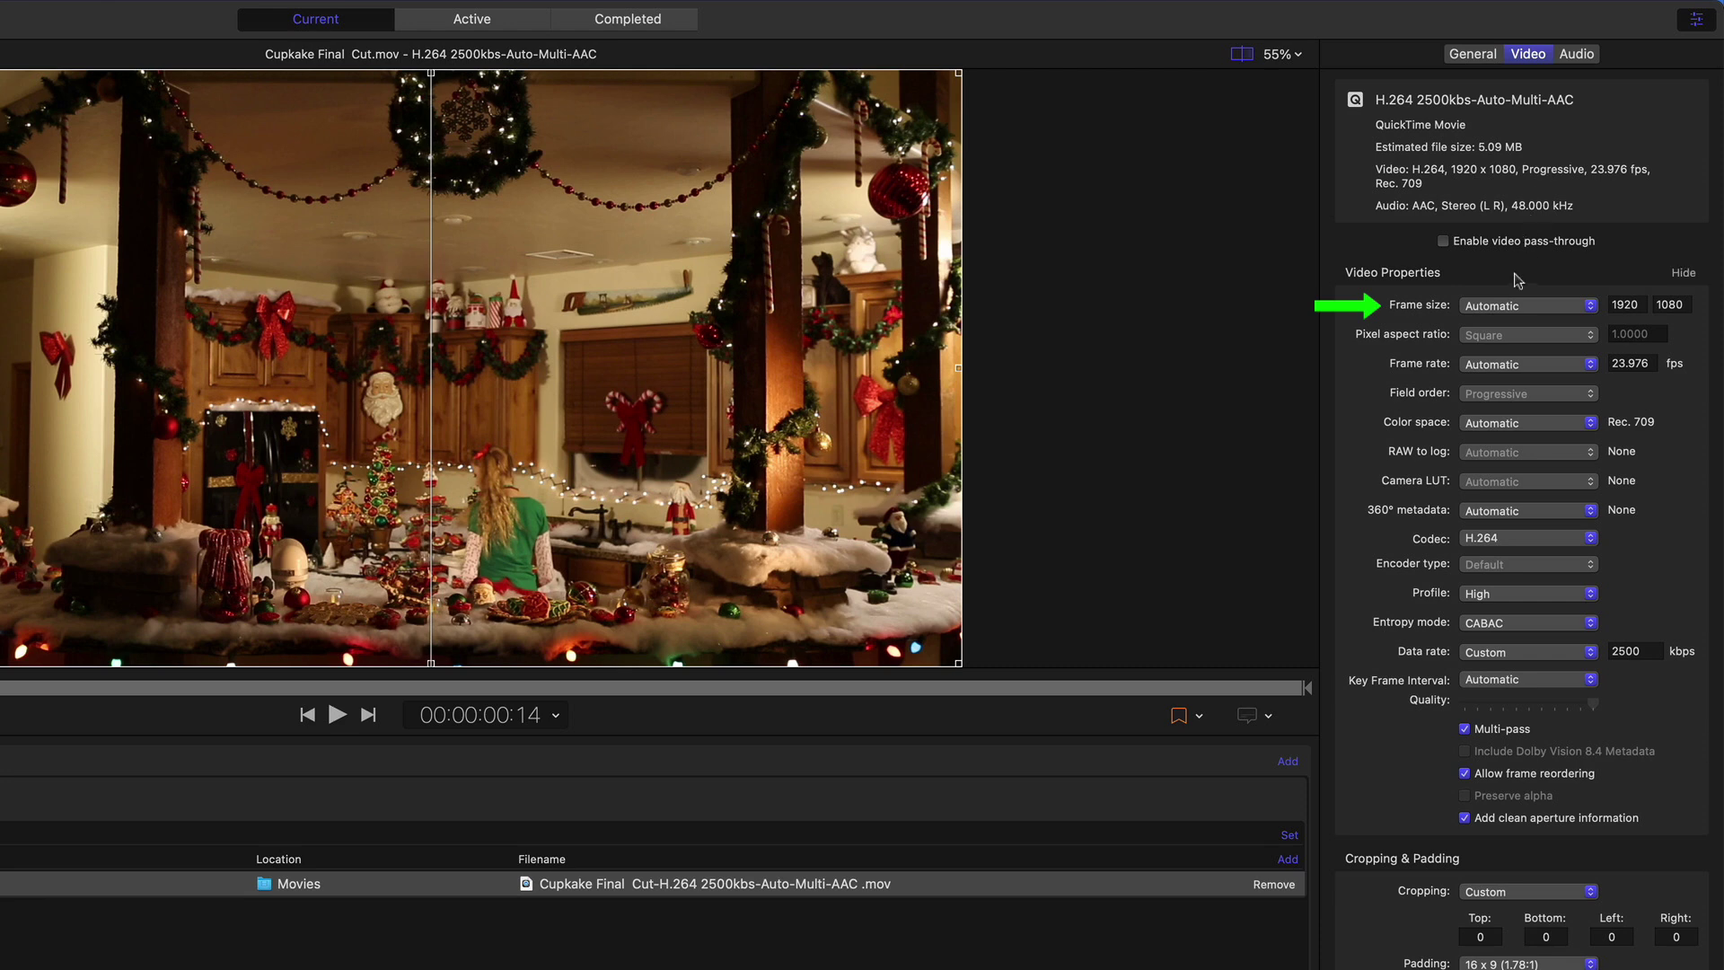
{"action": "left_click", "coordinate": [1515, 307]}
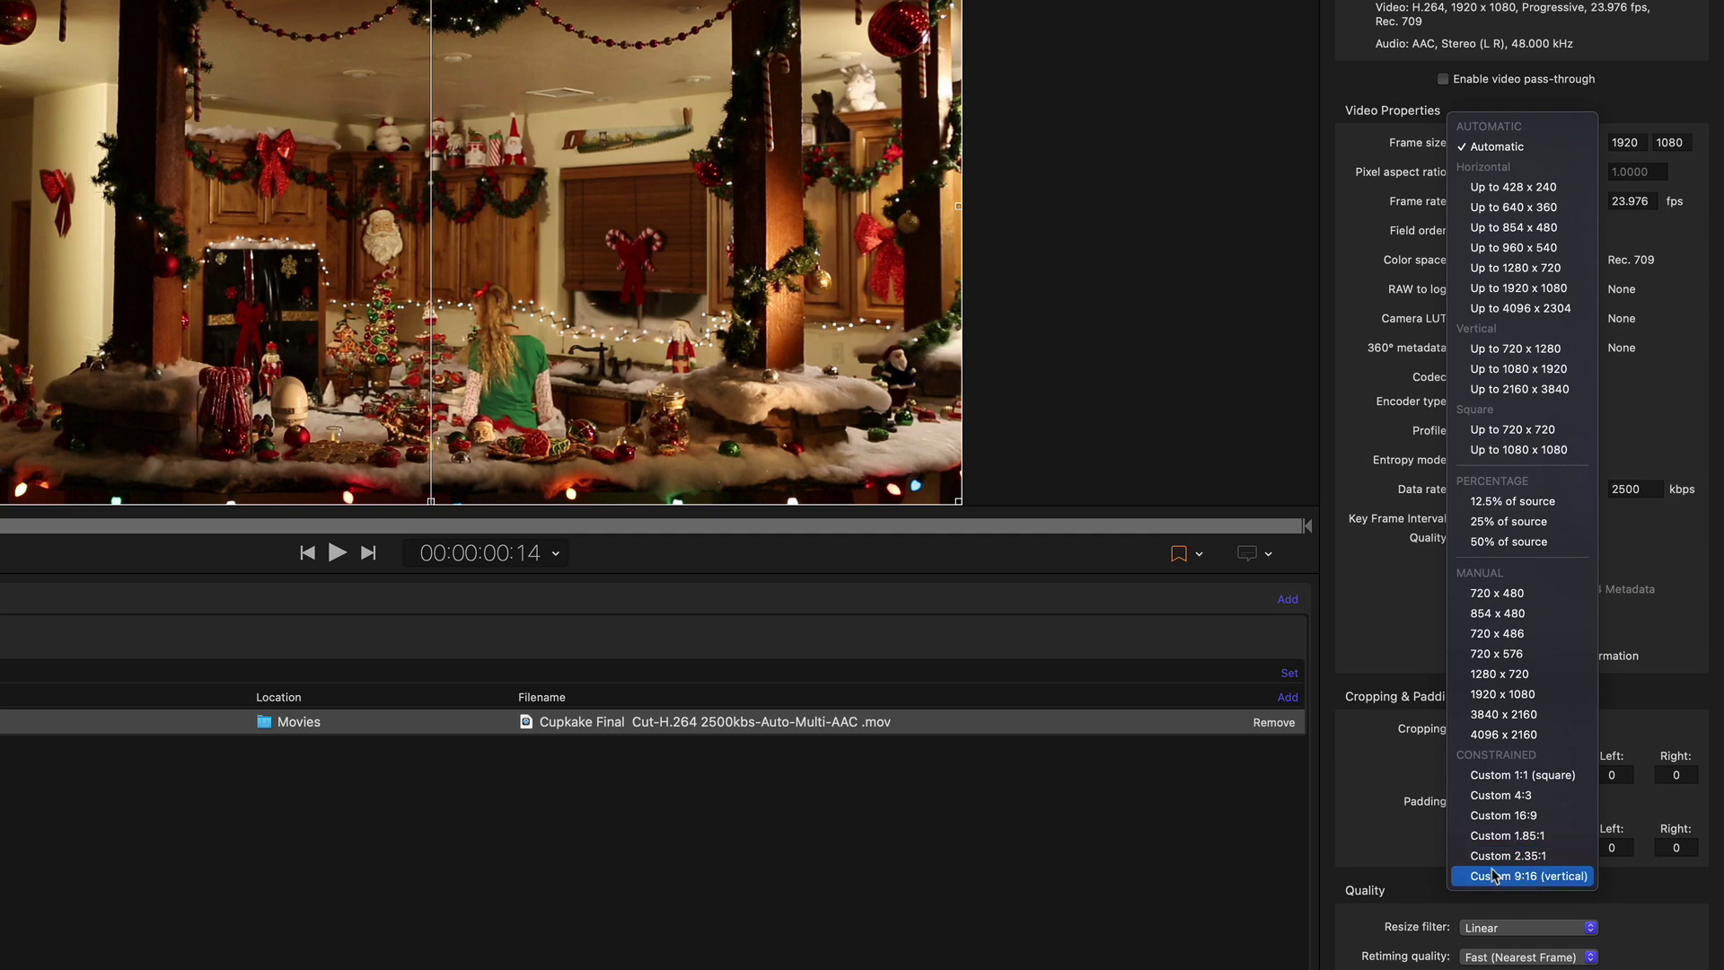
{"action": "left_click", "coordinate": [1507, 783]}
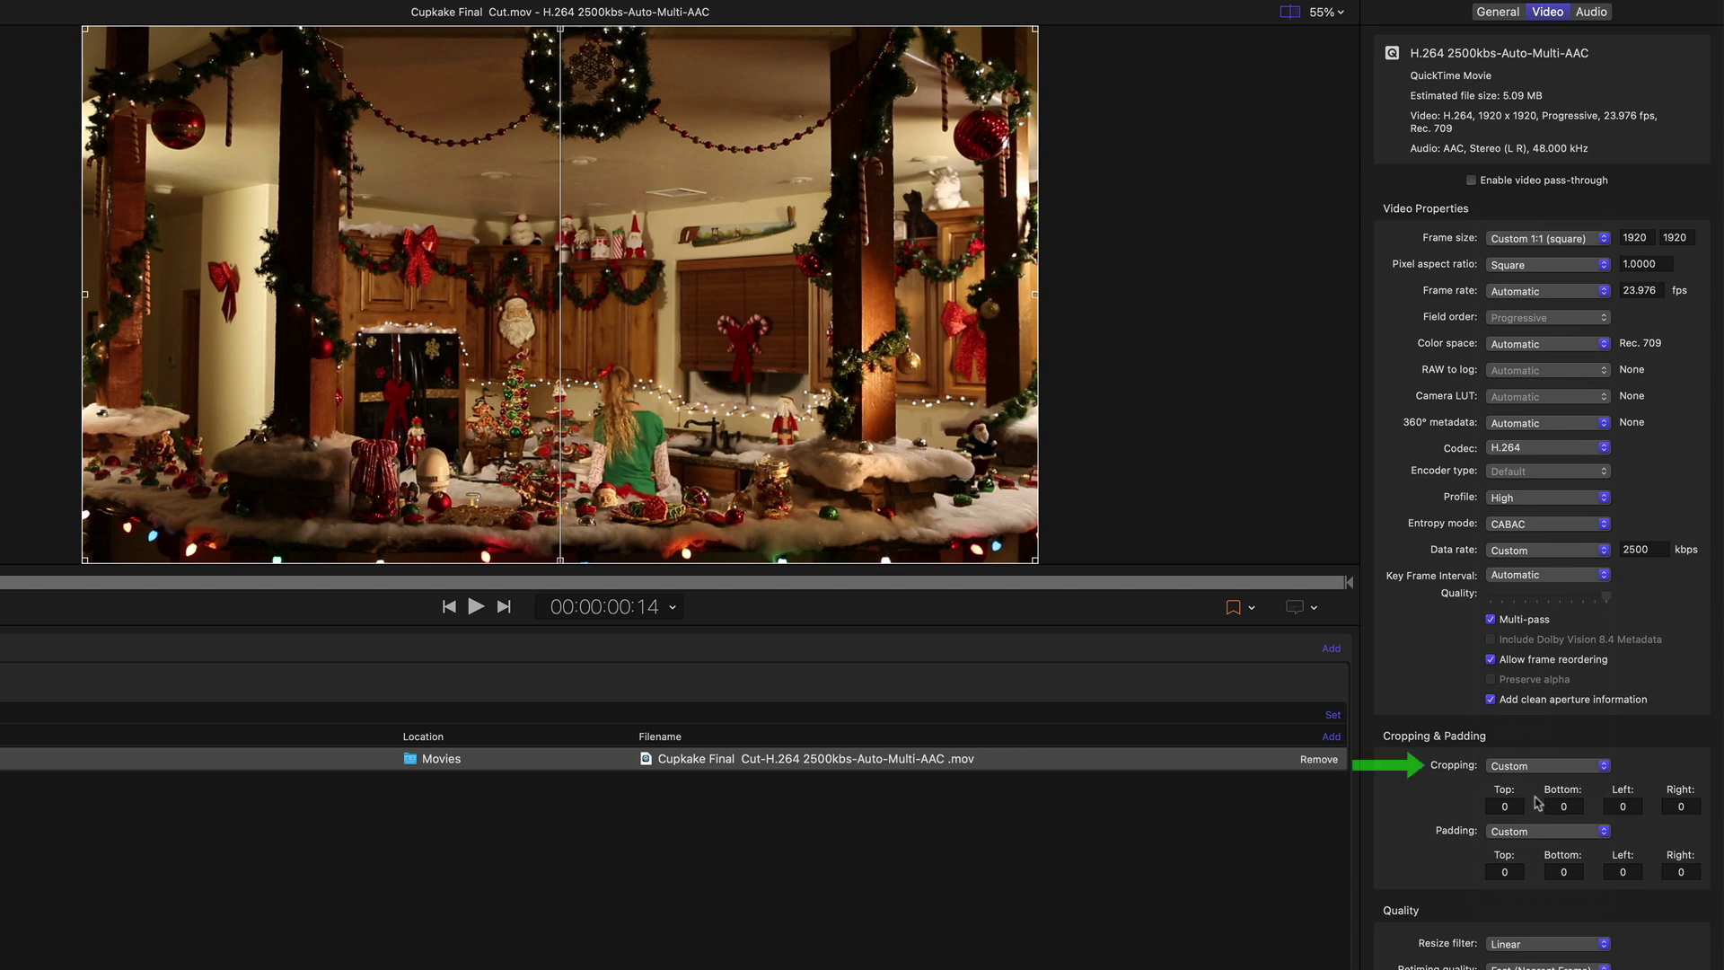
Step: Set the H.264 2500kbs cropping to 1 x 1 (1:1), trimming 420 per side, and scrub to check it
{"action": "left_click", "coordinate": [1567, 769]}
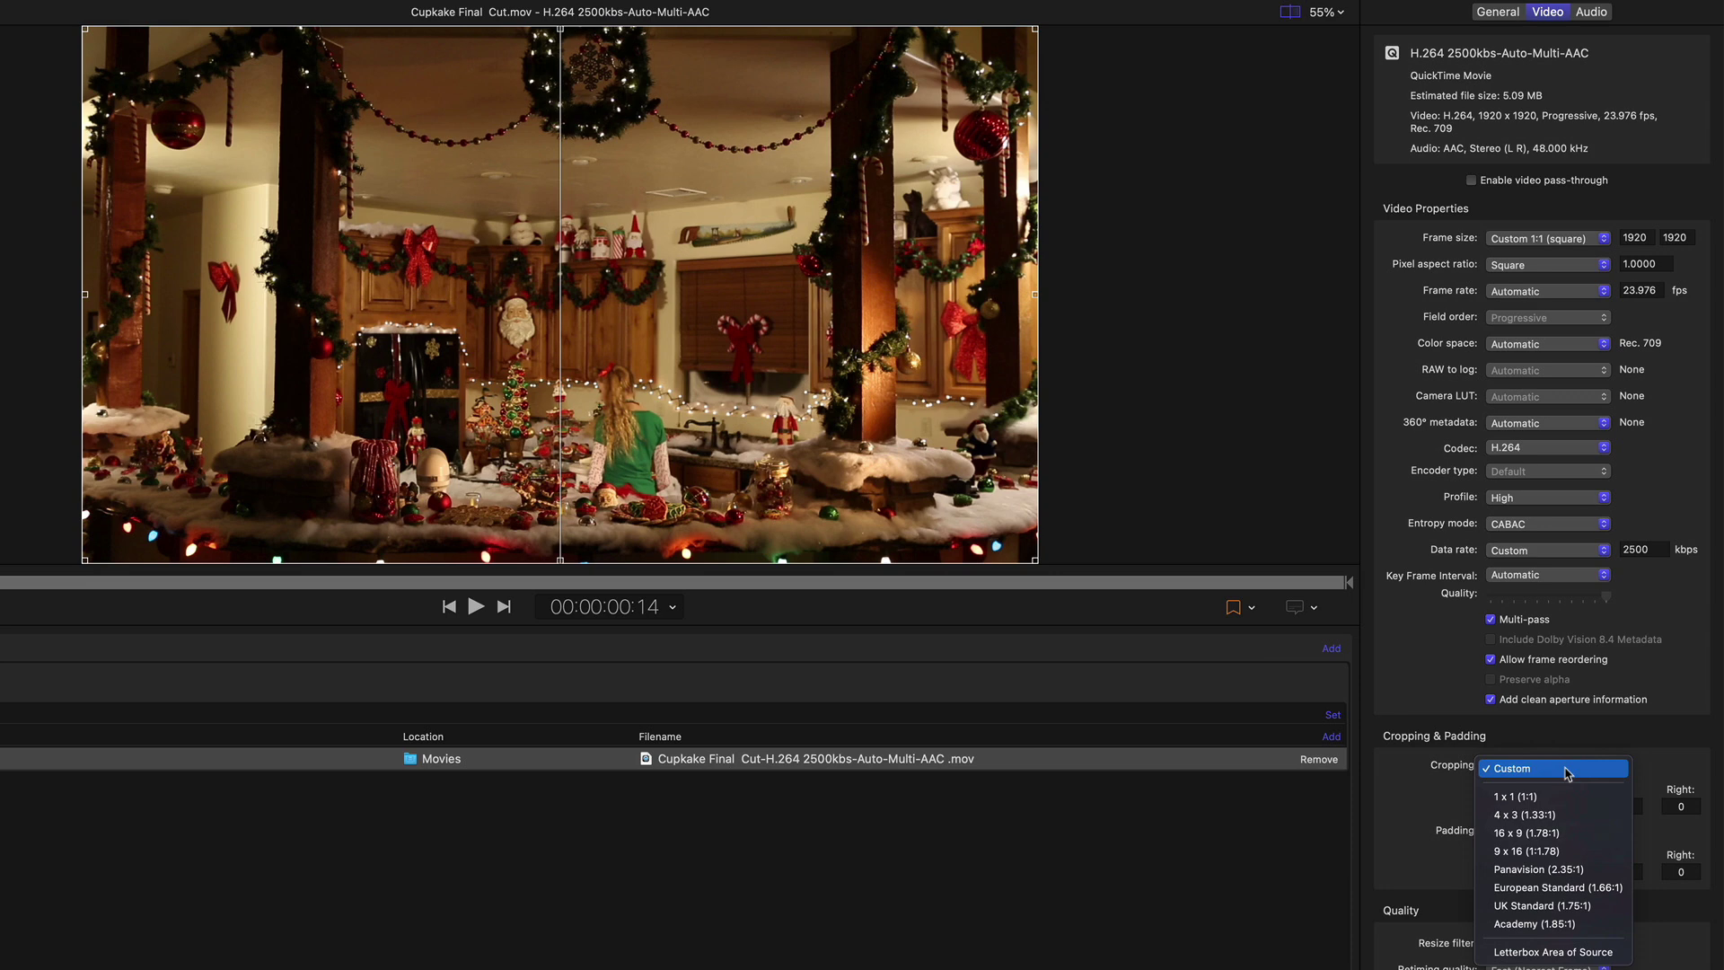
{"action": "left_click", "coordinate": [1562, 798]}
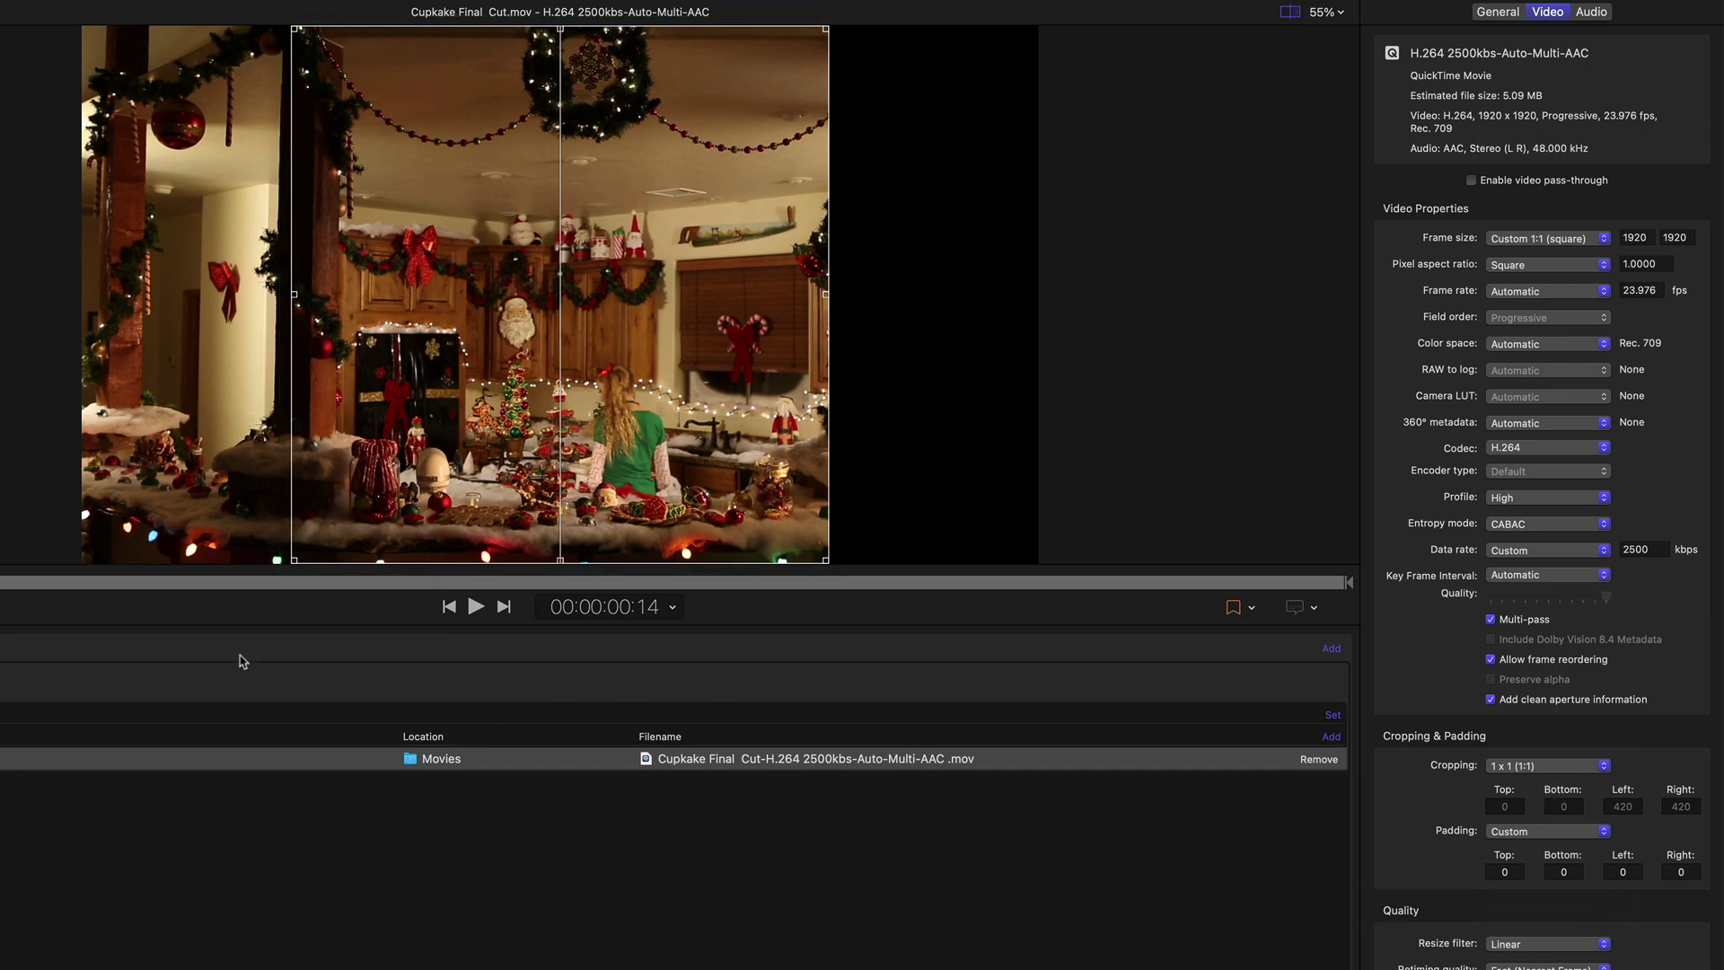
{"action": "left_click_drag", "start_coordinate": [16, 582], "coordinate": [877, 589]}
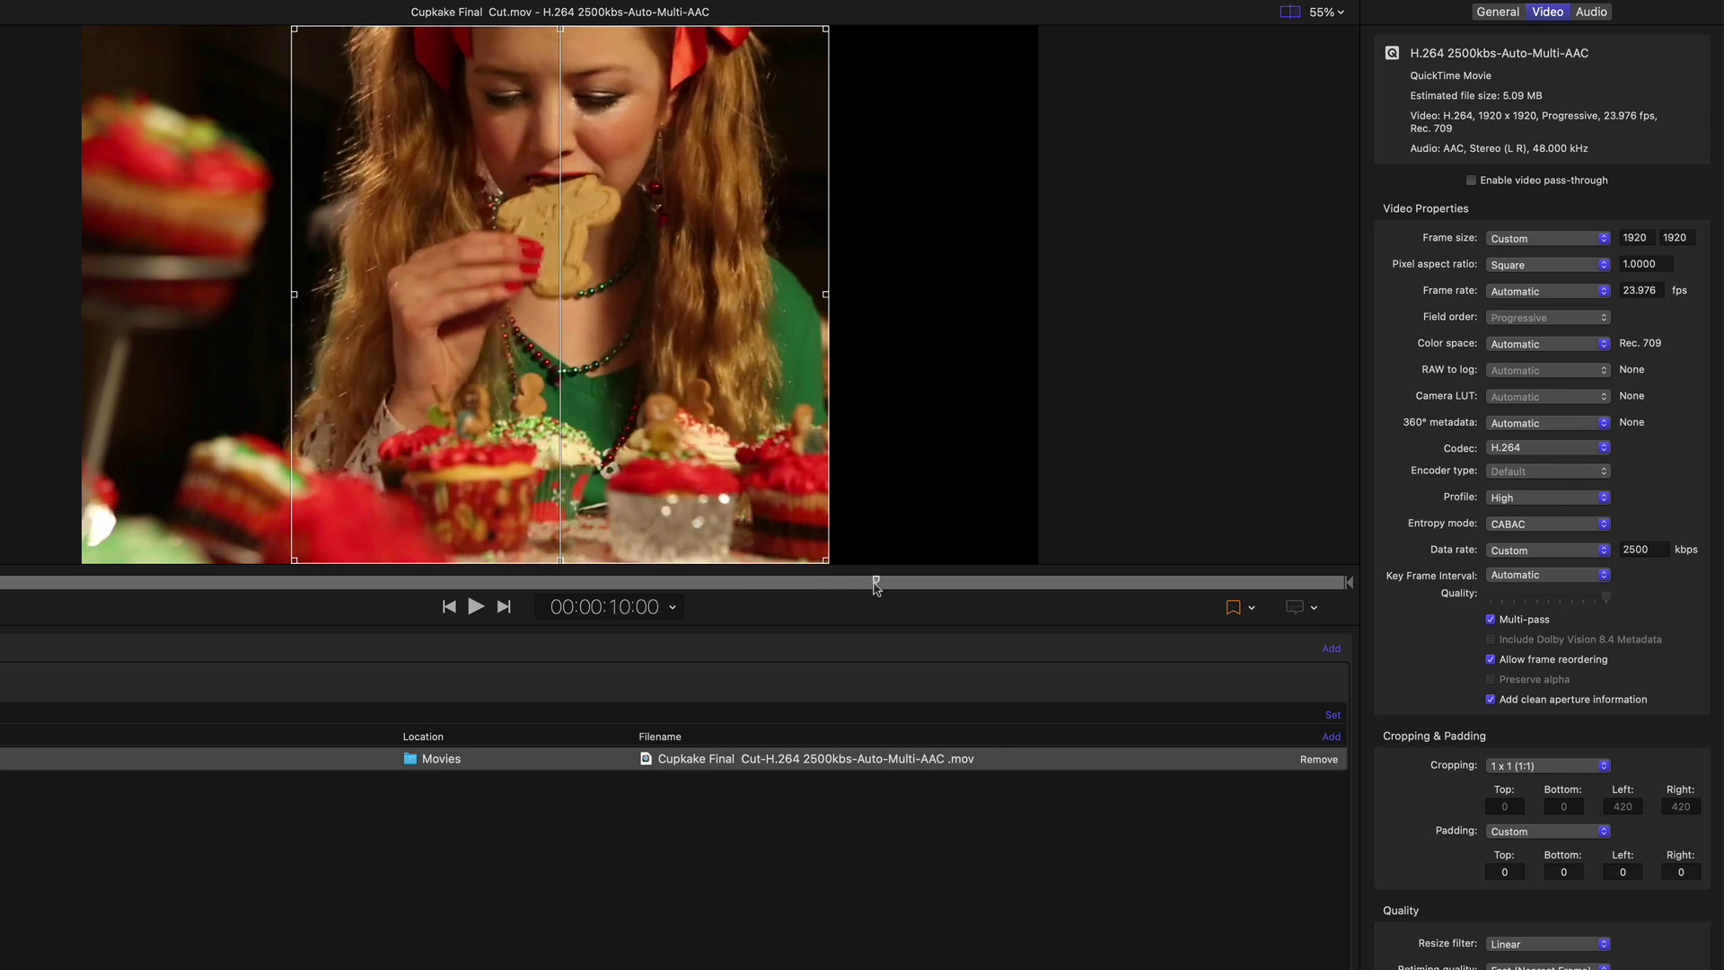